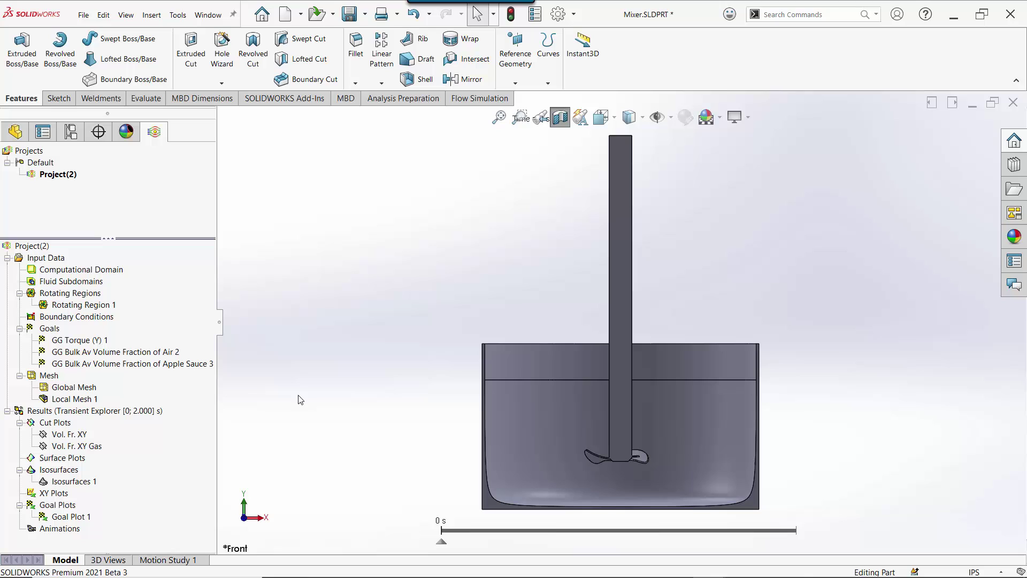
Show the Vol. Fr. XY apple sauce cut plot on the mixer and play its 0–2 s animation.
right_click(69, 437)
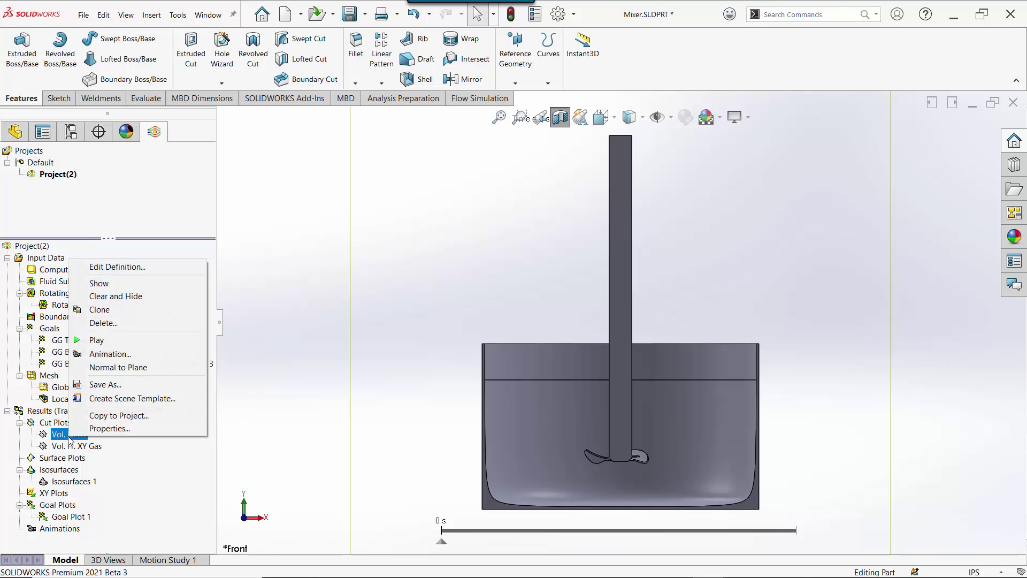
left_click(150, 282)
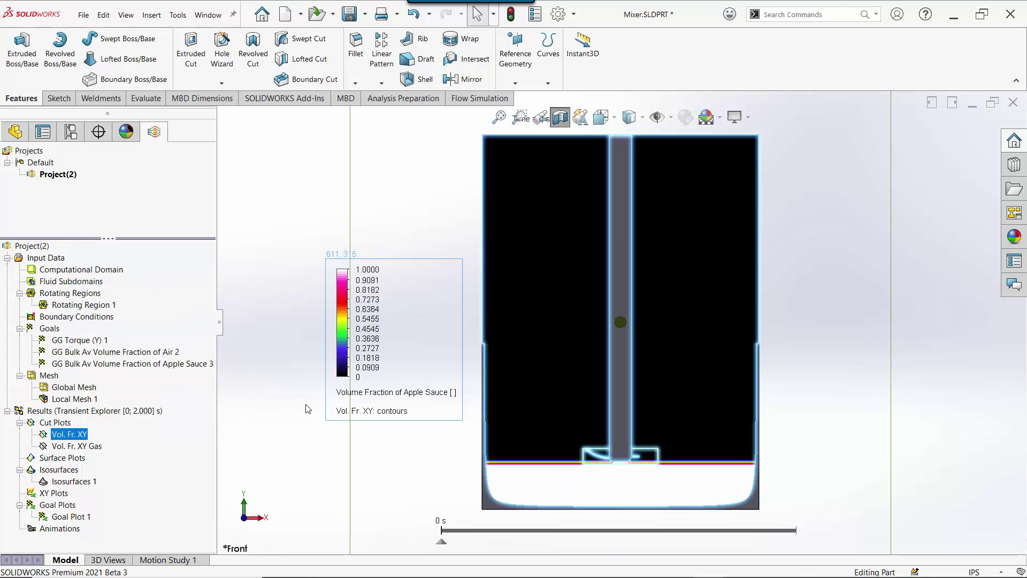
left_click(300, 468)
mouse_move(422, 524)
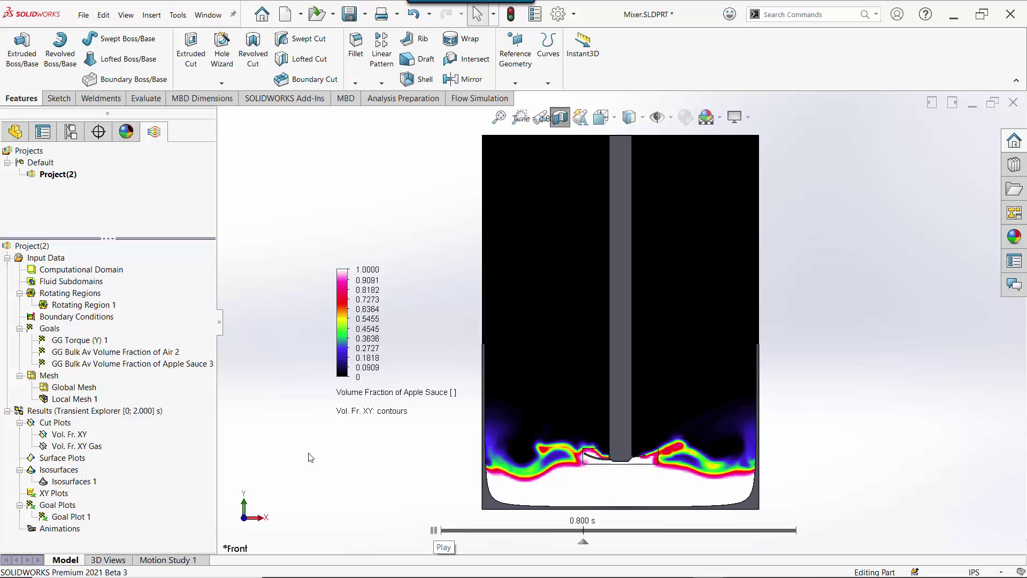
right_click(58, 259)
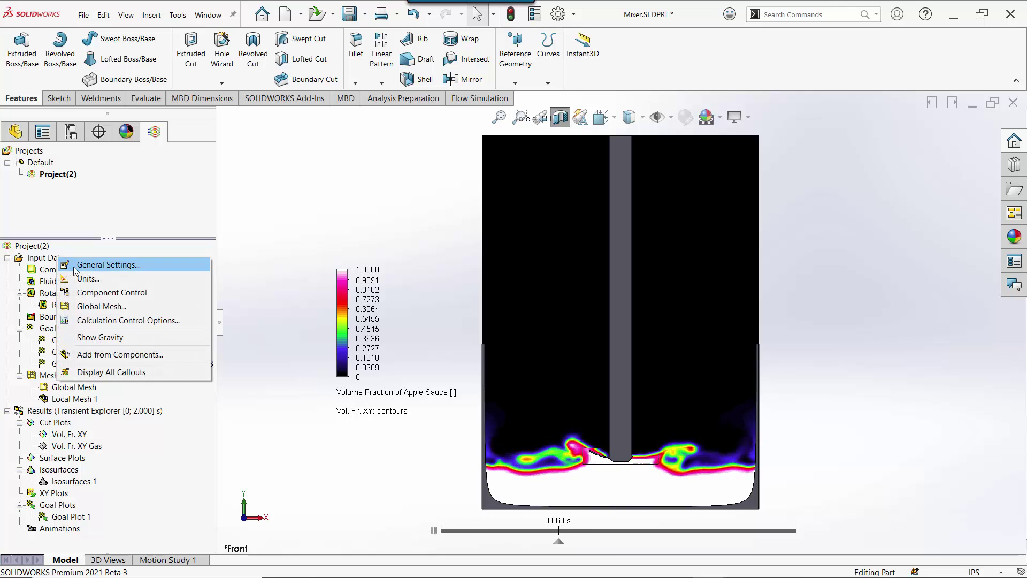
left_click(81, 263)
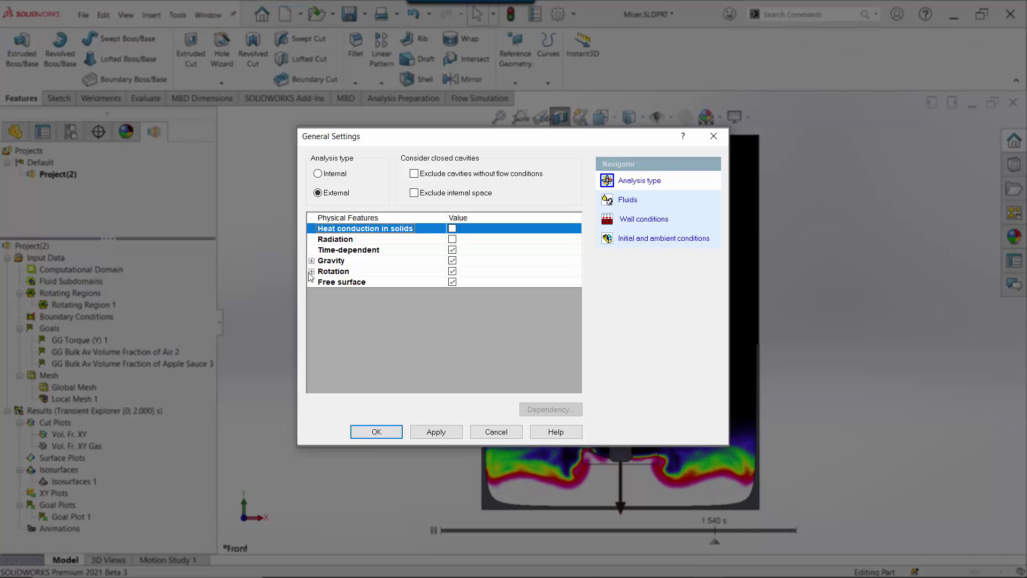
left_click(311, 271)
left_click(575, 282)
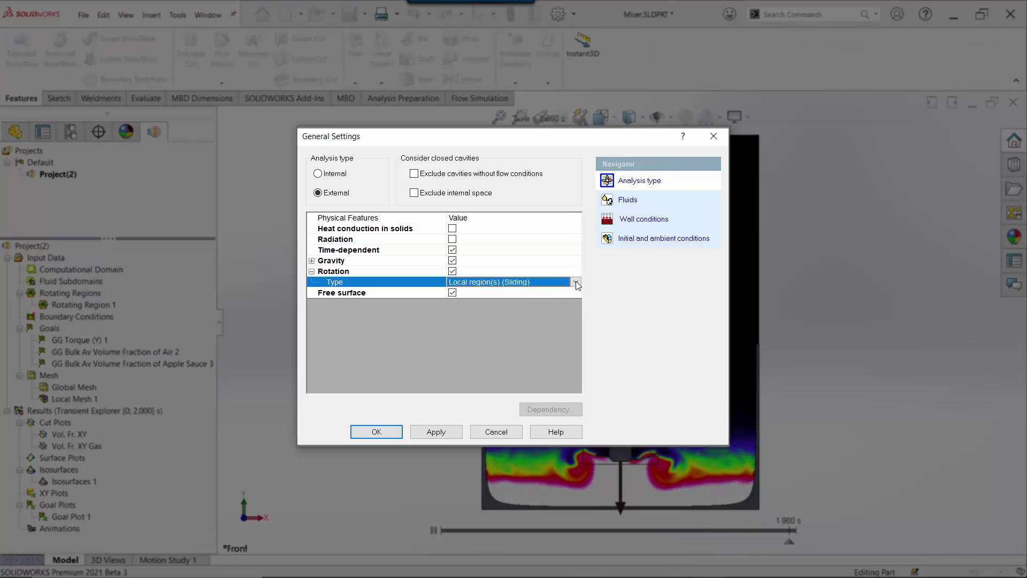
left_click(576, 282)
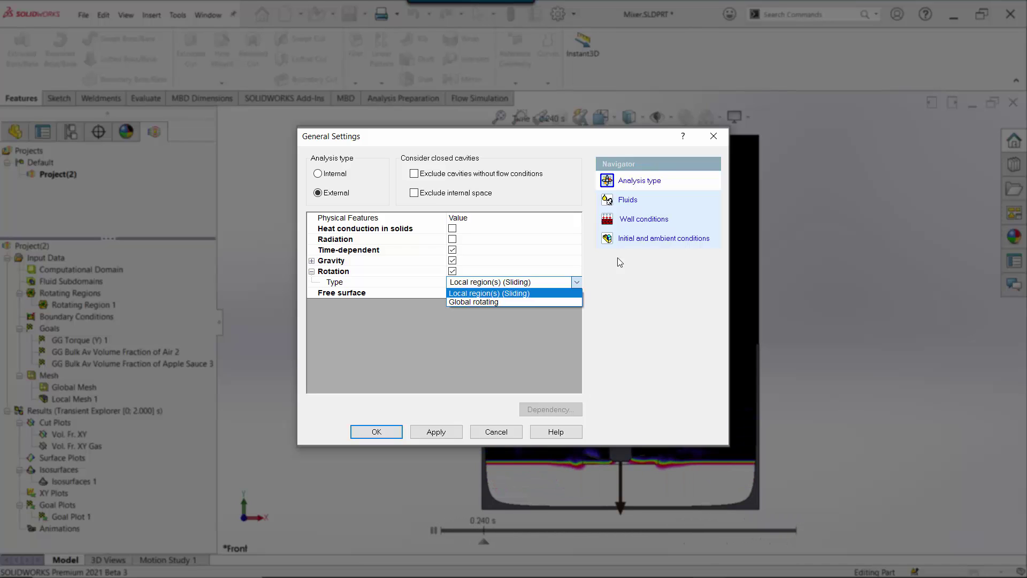
left_click(714, 136)
left_click(713, 137)
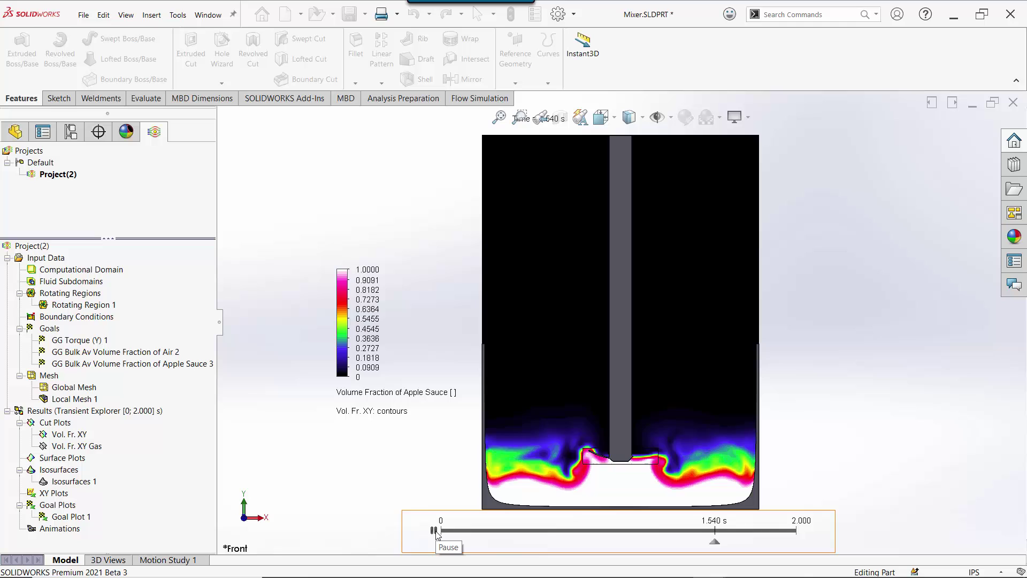
Pause the apple sauce volume-fraction animation at 1.800 s.
left_click(435, 530)
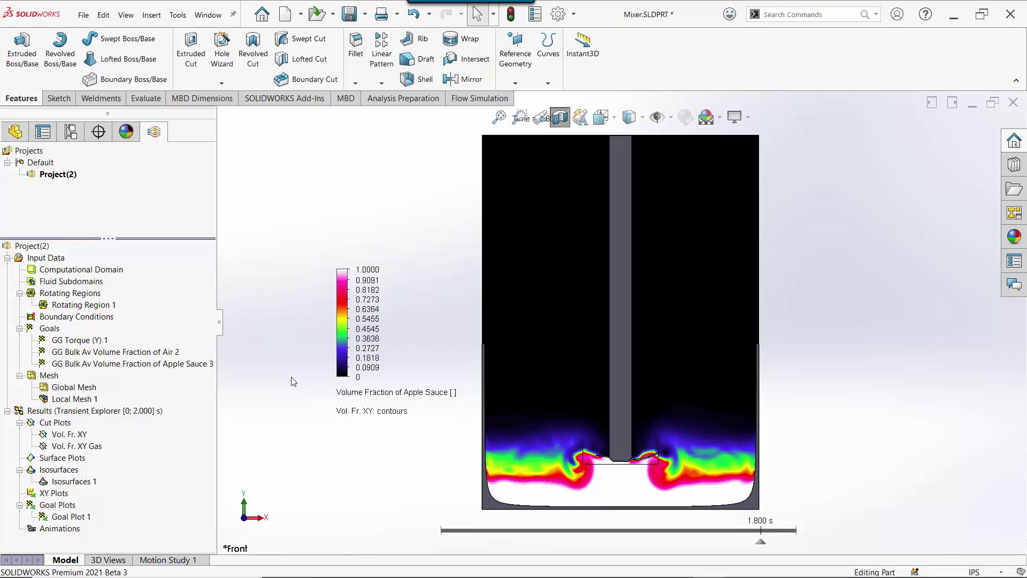
key("ctrl")
Look through the right-click options for the input data and Project(2).
right_click(60, 260)
right_click(45, 246)
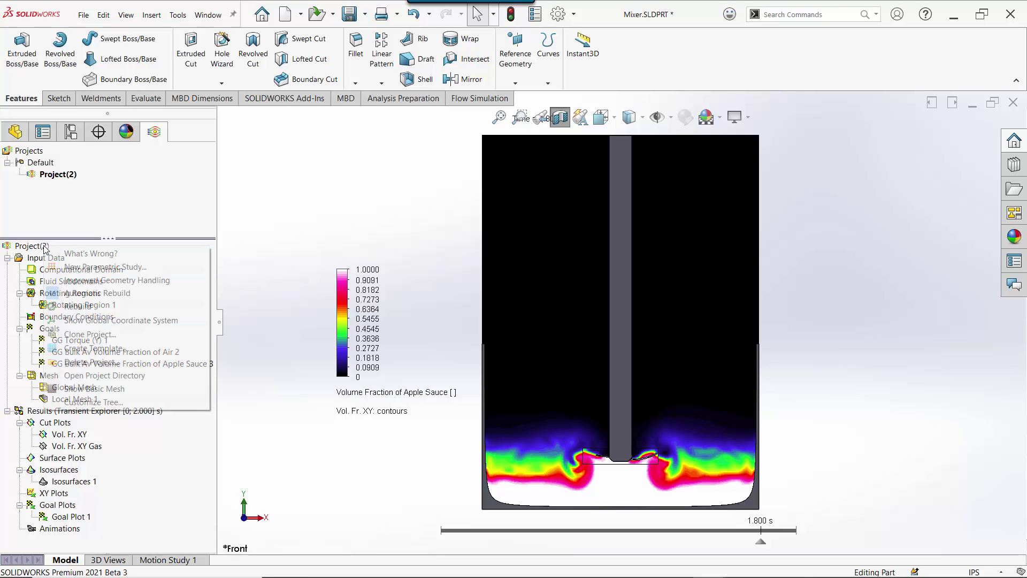
key("ctrl")
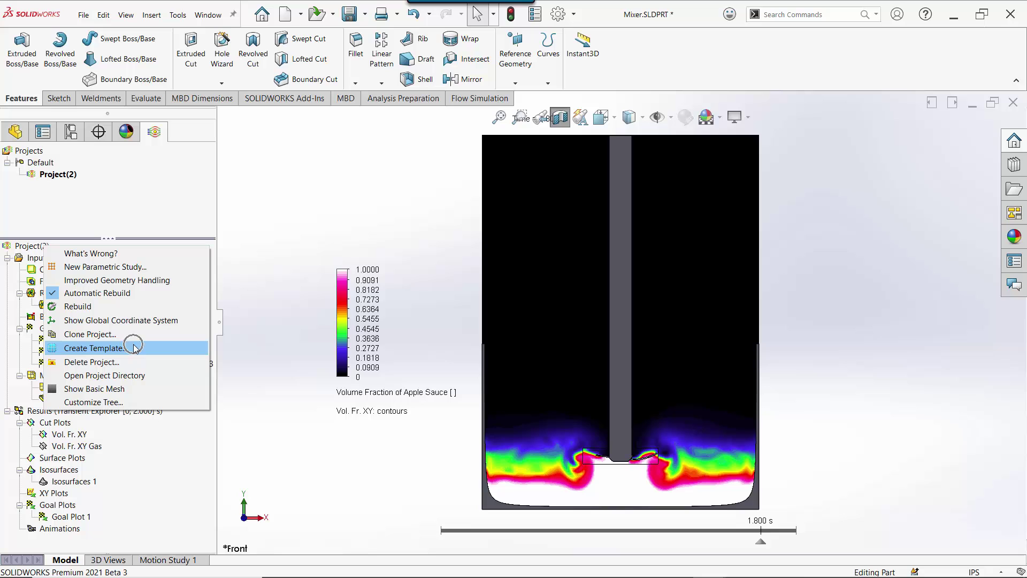
Create a scene template from Vol. Fr. XY Gas, trimming its name to 'XY Gas'.
right_click(83, 447)
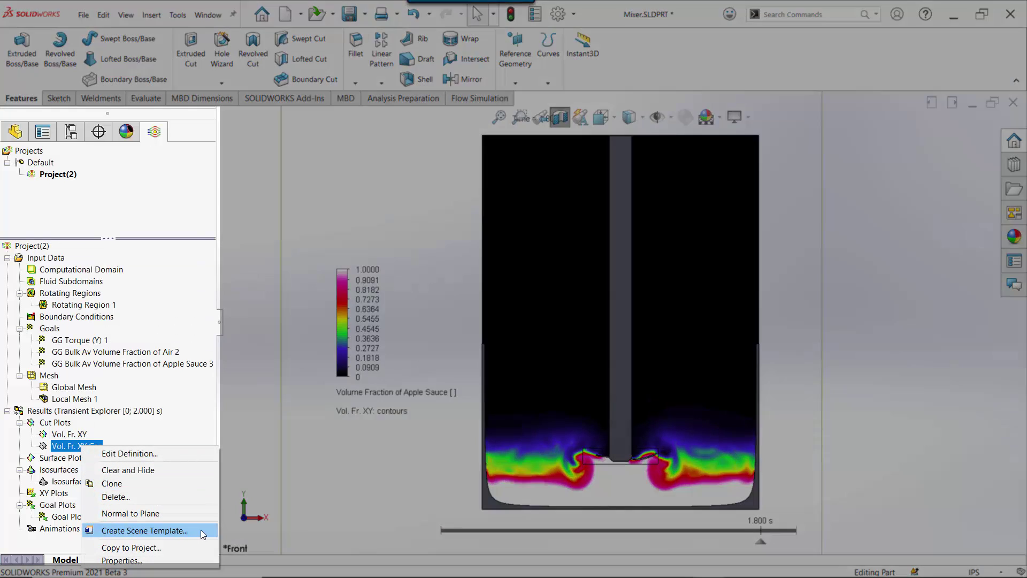
left_click(200, 530)
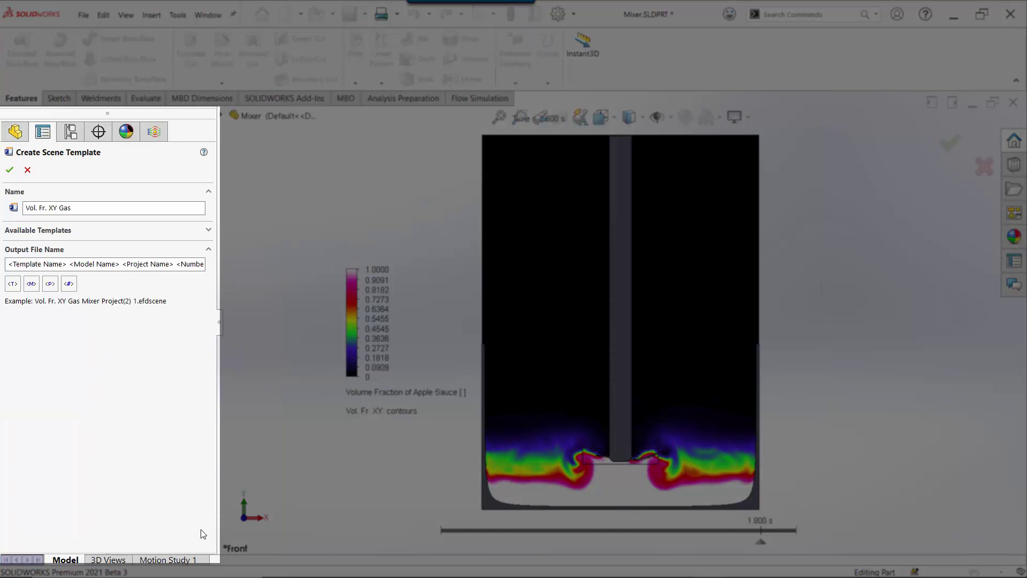
left_click_drag(50, 207, 25, 207)
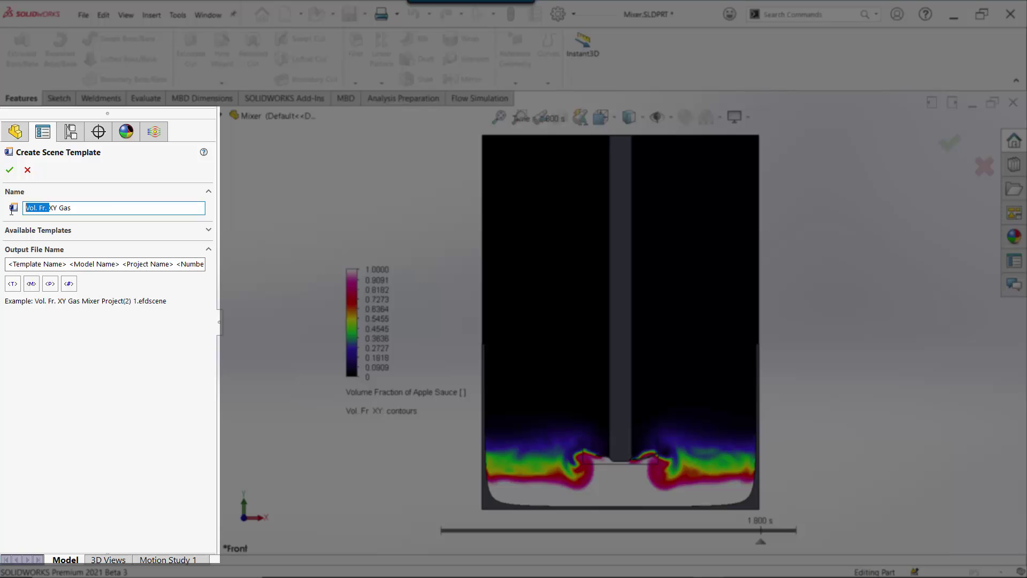
key("BackSpace")
left_click(10, 171)
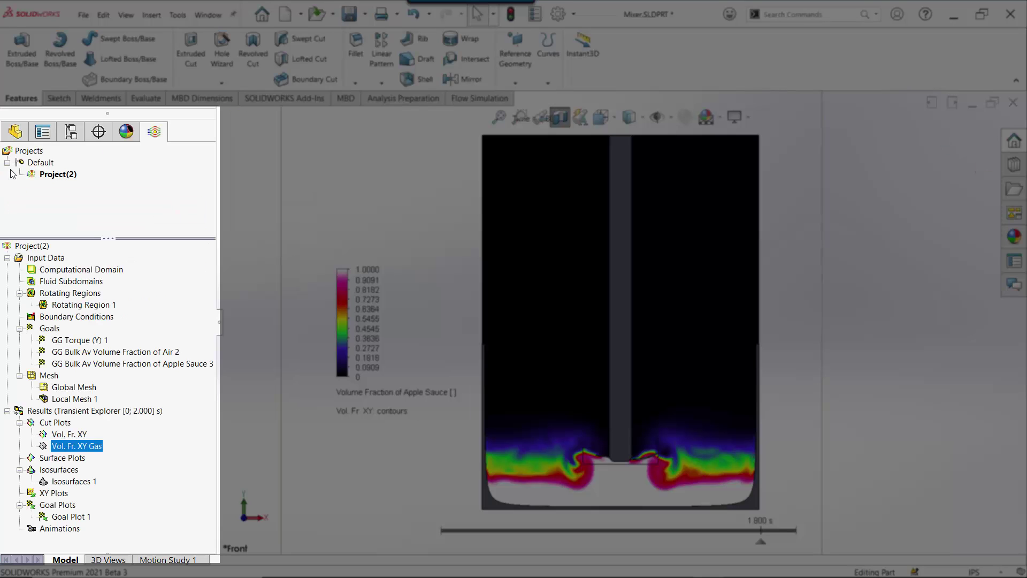
In Tank Assembly.SLDASM, create plots from the XY Gas scene.
left_click(208, 15)
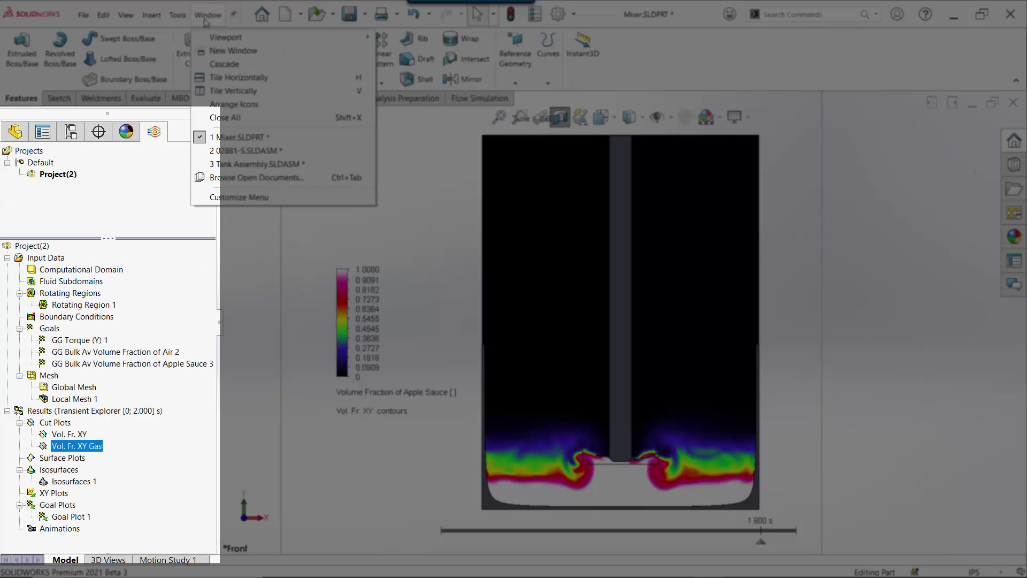
left_click(230, 166)
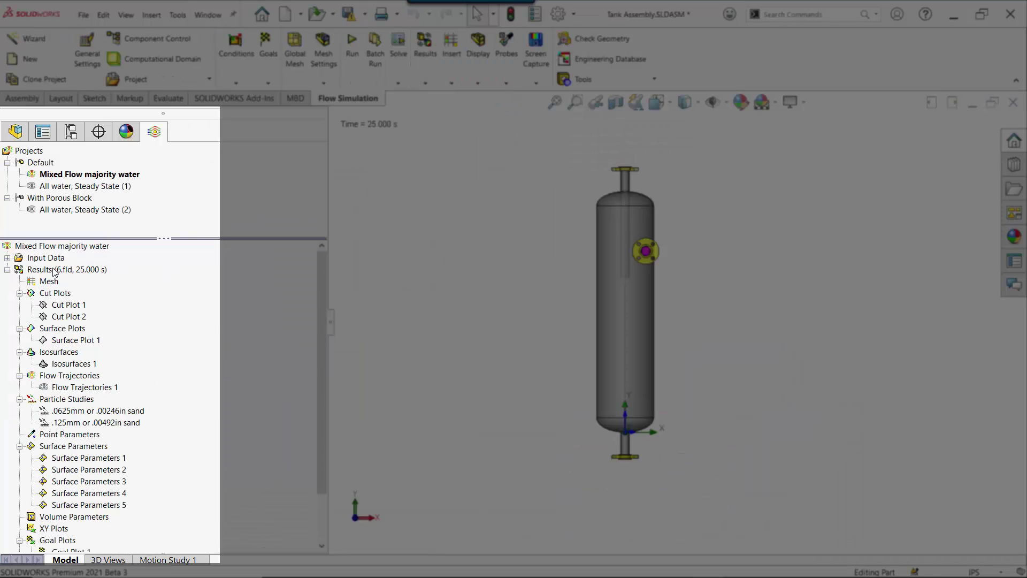
right_click(53, 271)
left_click(141, 408)
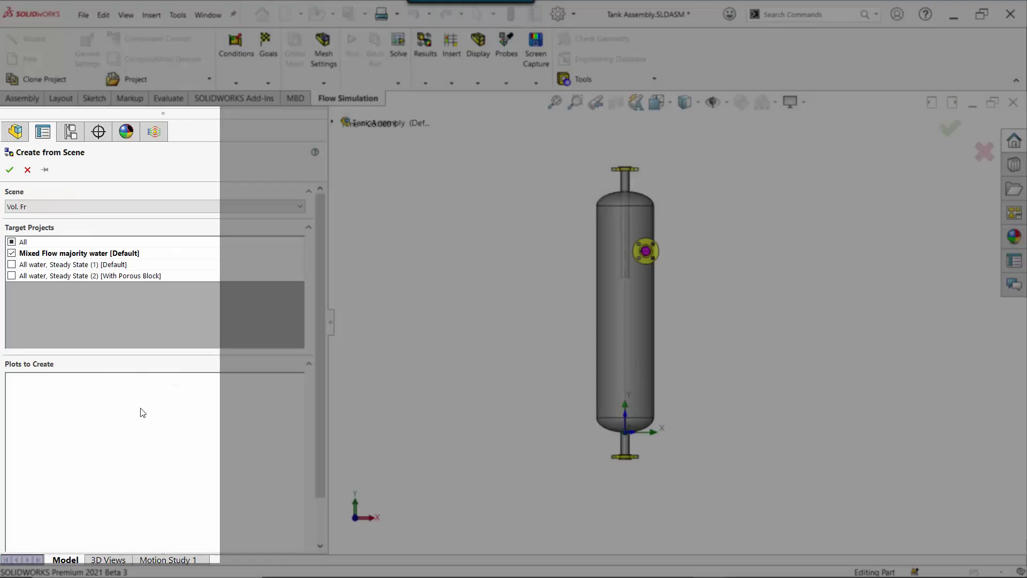
left_click(155, 207)
left_click(21, 227)
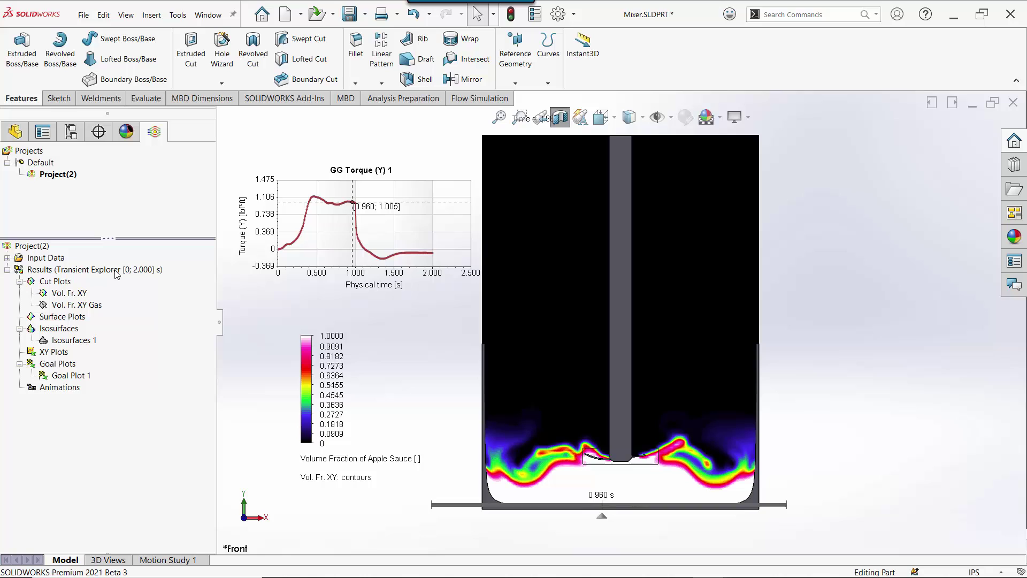
Start a new scene template from the mixer results, then cancel it.
right_click(116, 274)
left_click(145, 329)
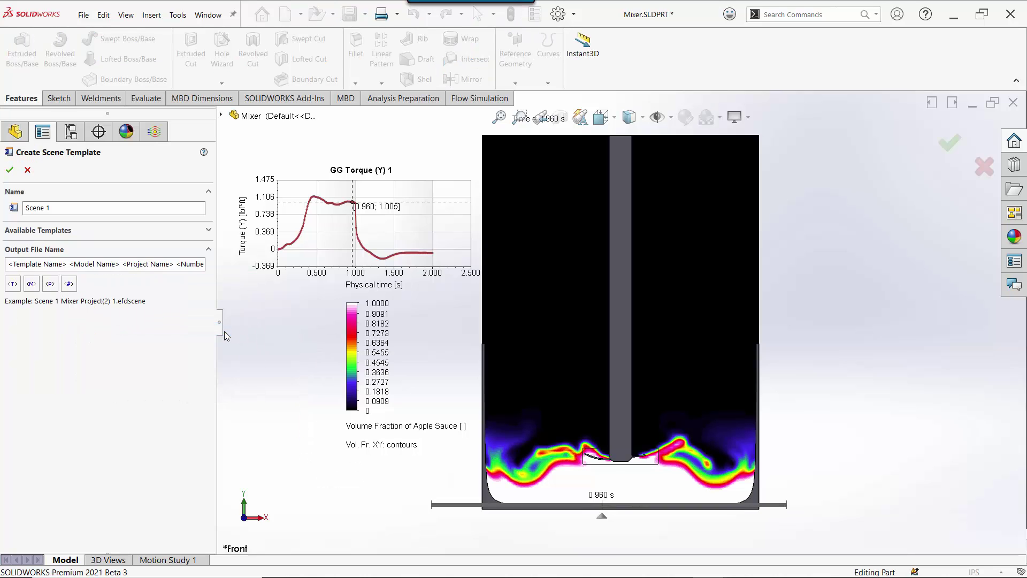
left_click(9, 170)
Return to Tank Assembly and start Create Plots from Scene on its results again.
left_click(208, 15)
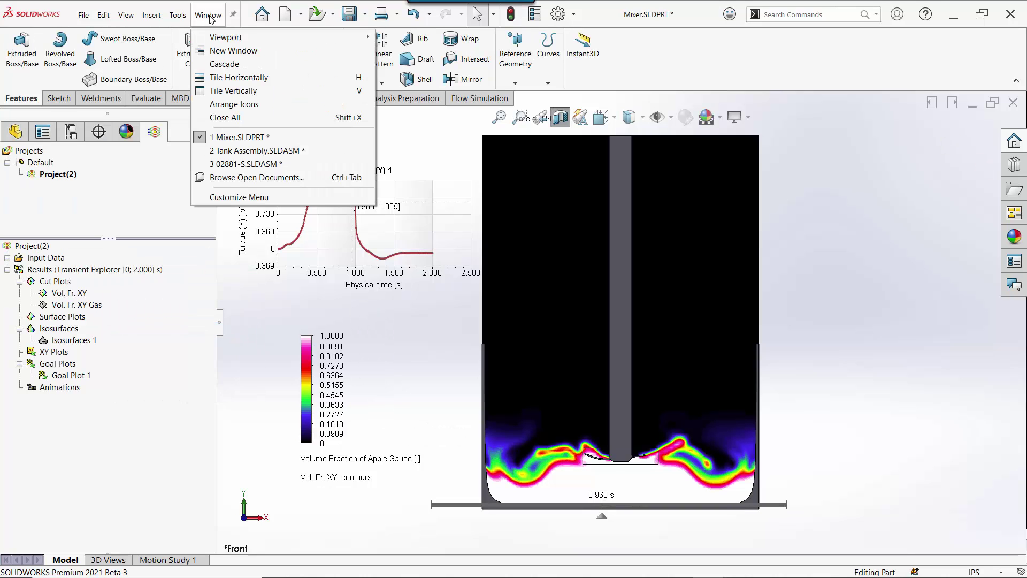
left_click(228, 150)
right_click(97, 271)
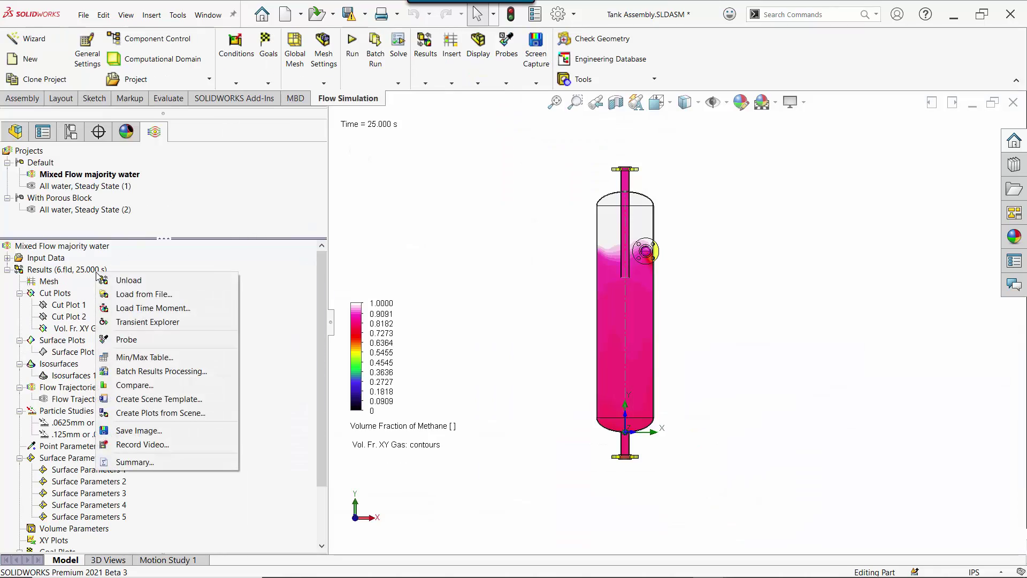
left_click(187, 412)
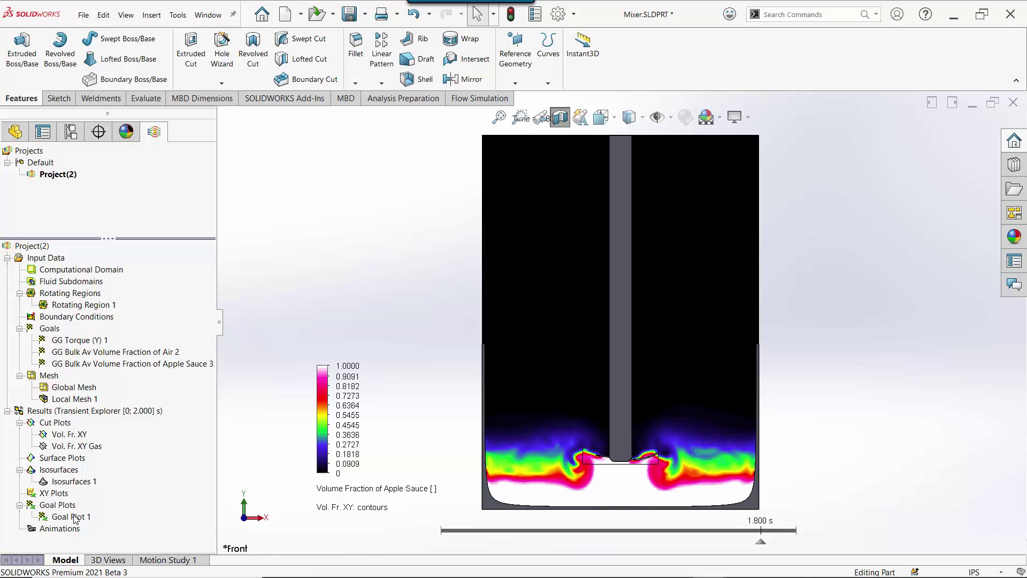
Show the GG Torque (Y) 1 goal plot and play the animation, pausing at 0.960 s.
right_click(75, 518)
left_click(125, 421)
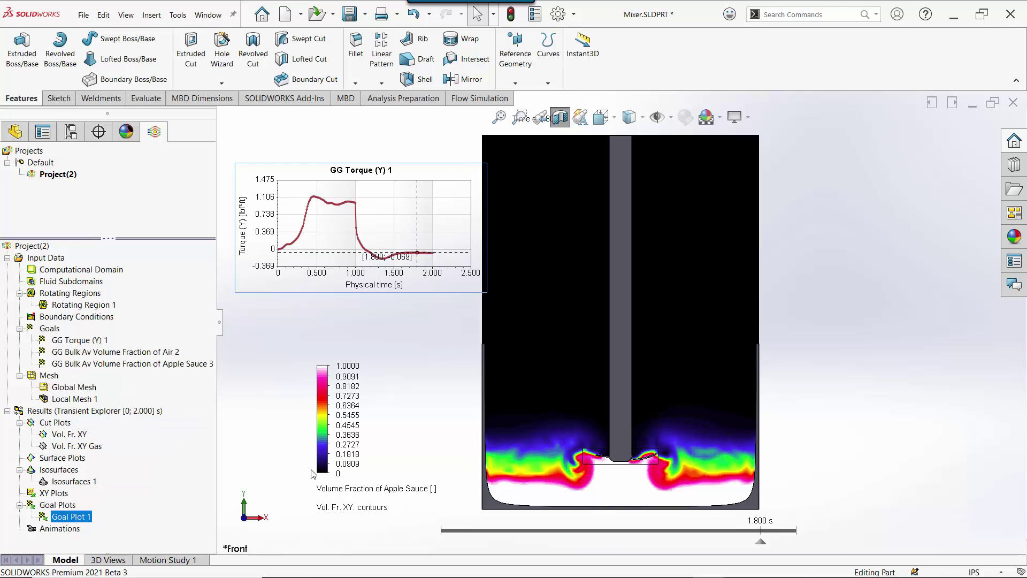
mouse_move(427, 531)
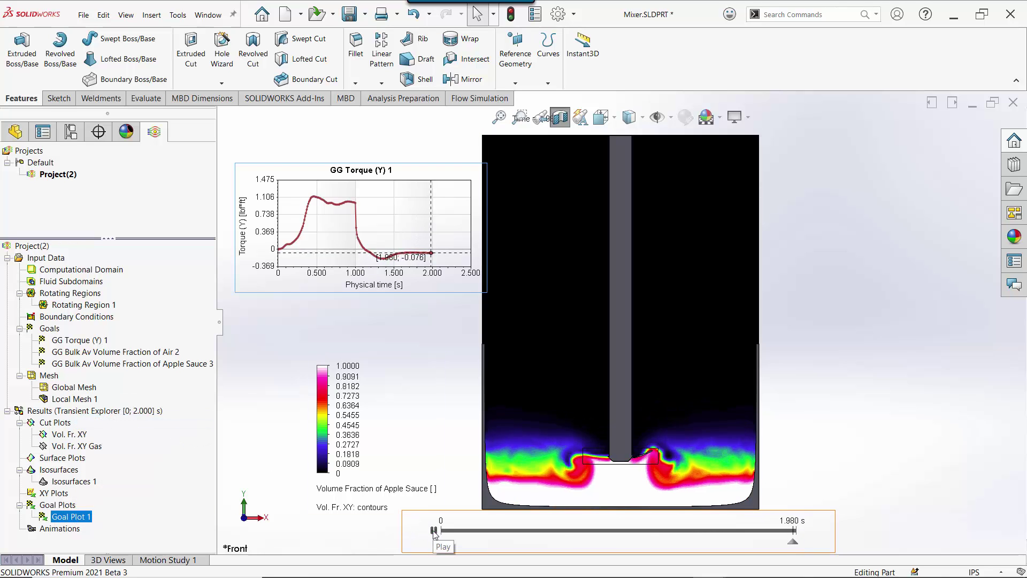
left_click(433, 532)
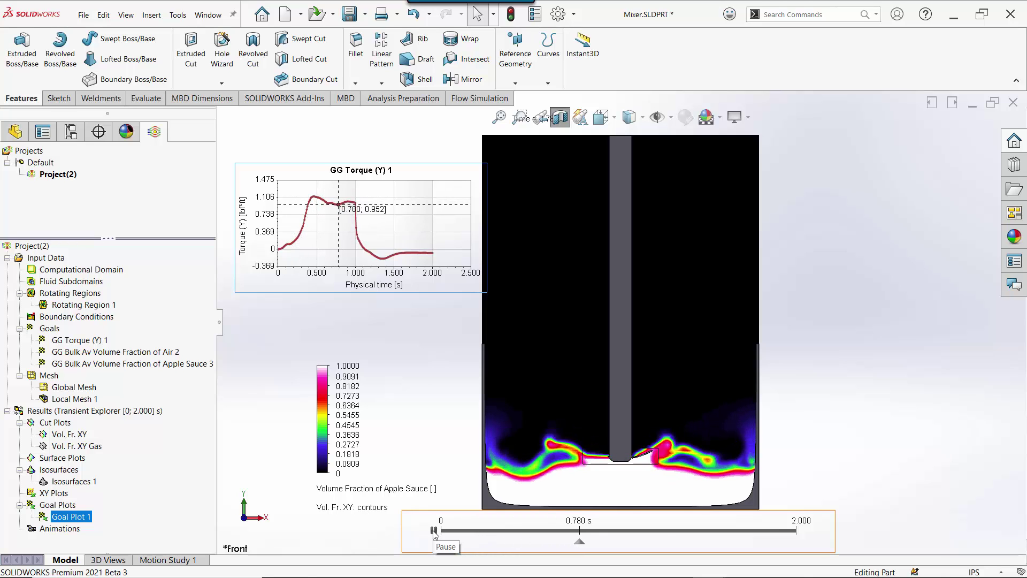
left_click(434, 532)
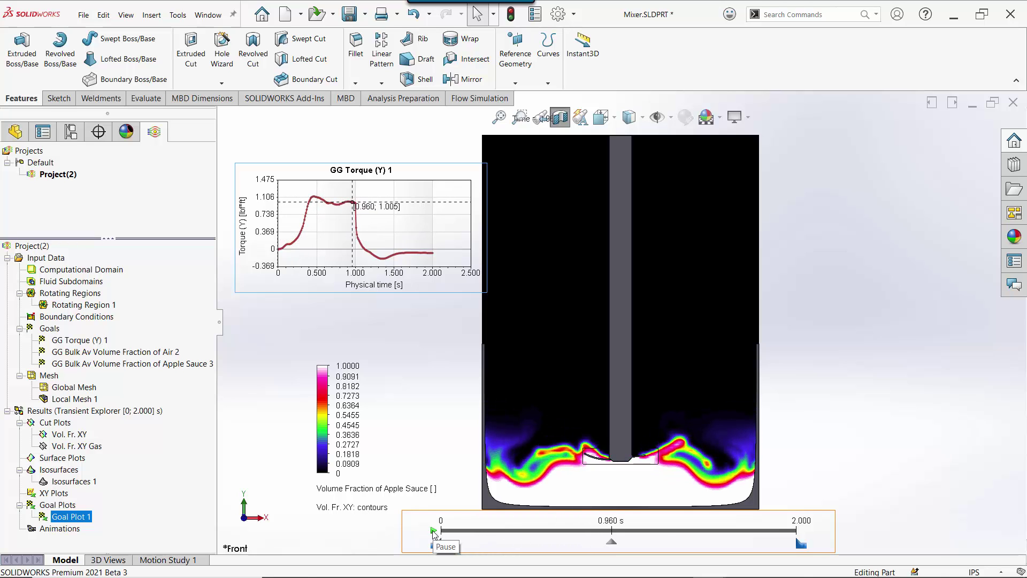
Edit Goal Plot 1's definition to display its torque chart over the view.
right_click(86, 517)
left_click(139, 410)
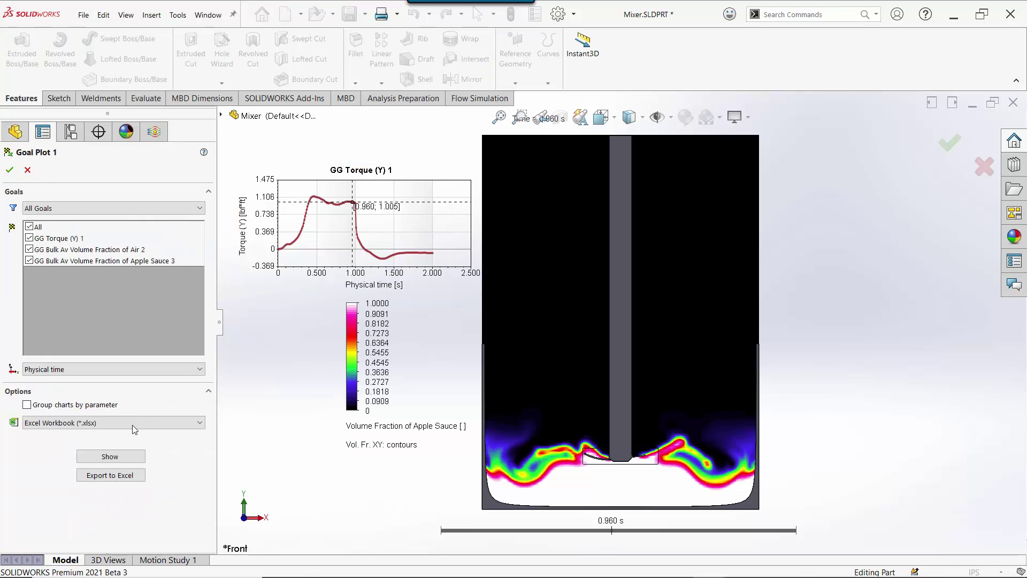
left_click(120, 457)
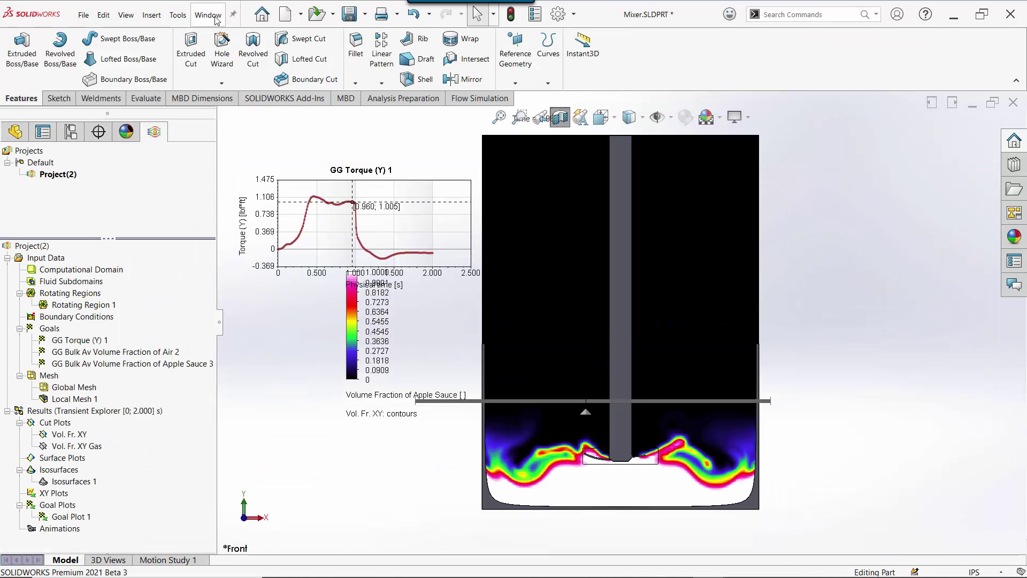
Switch to the 02881-S battery enclosure and verify its unit system length is Mil [mil].
left_click(208, 15)
left_click(235, 155)
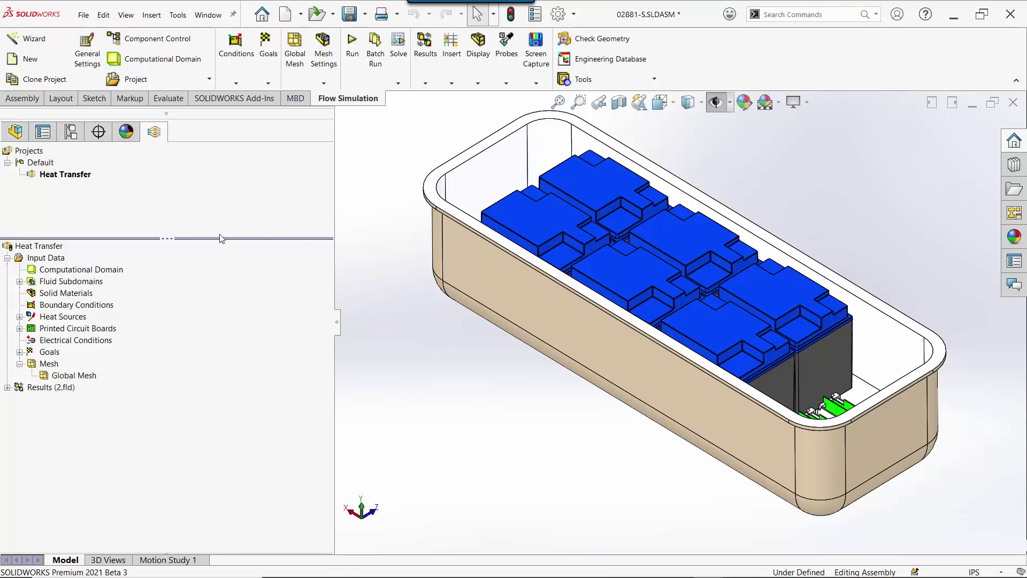
right_click(57, 256)
left_click(60, 278)
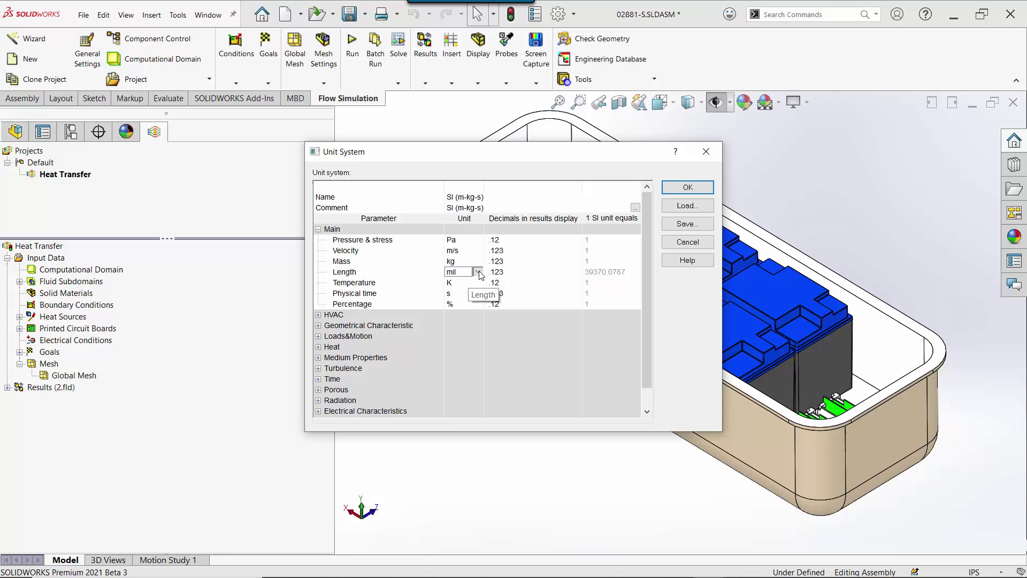
left_click(479, 272)
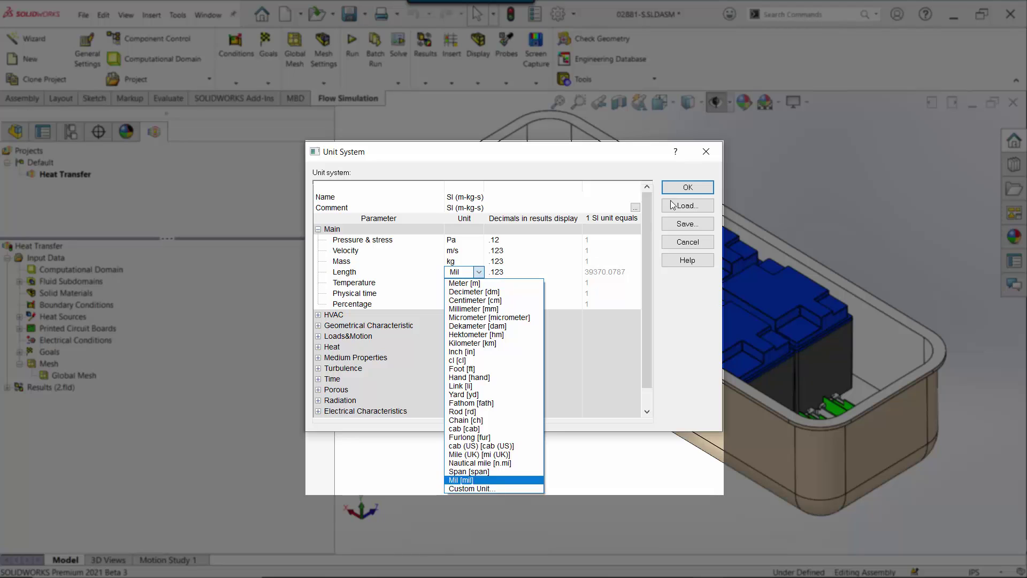
left_click(703, 147)
left_click(704, 147)
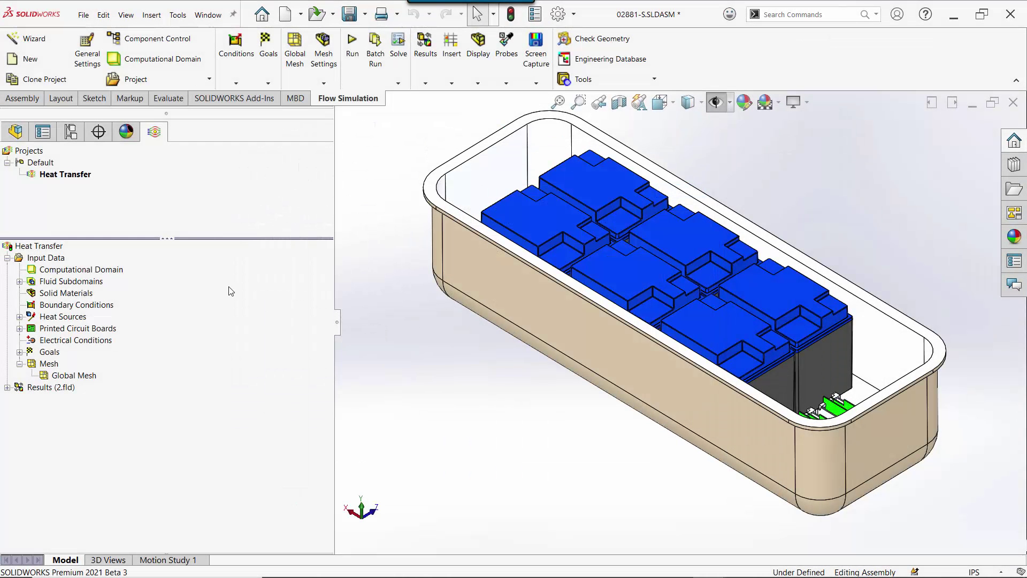
right_click(64, 316)
left_click(124, 343)
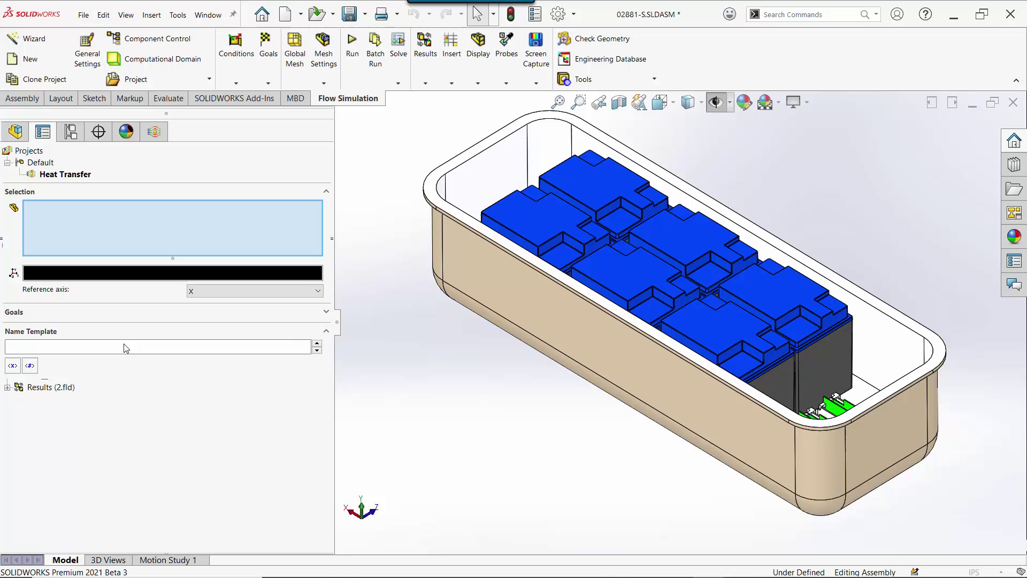
left_click(759, 380)
left_click(808, 364)
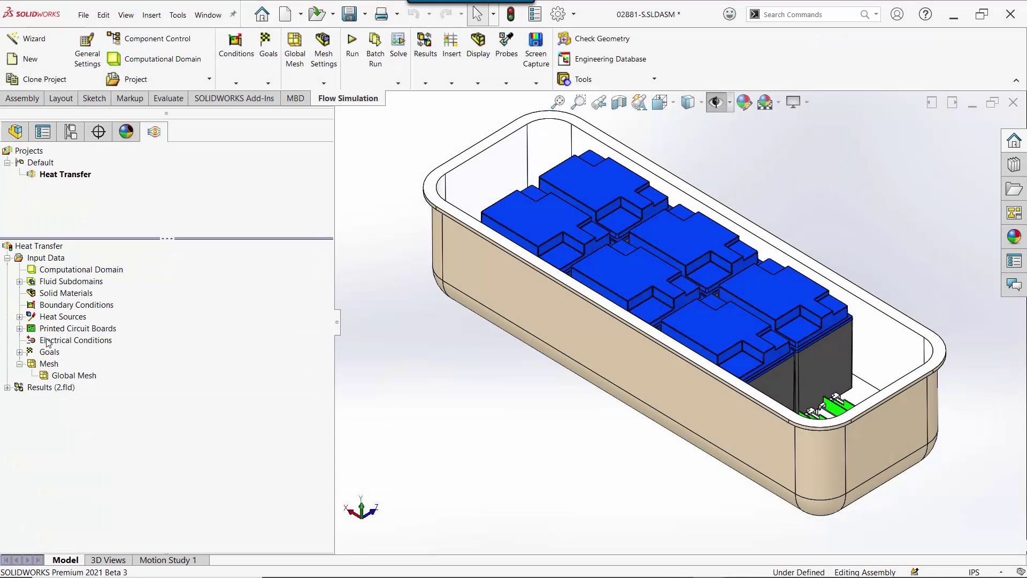
Draft a 1 Ohm contact-resistance electrical condition, cancel it, and collapse Input Data.
right_click(107, 345)
left_click(221, 353)
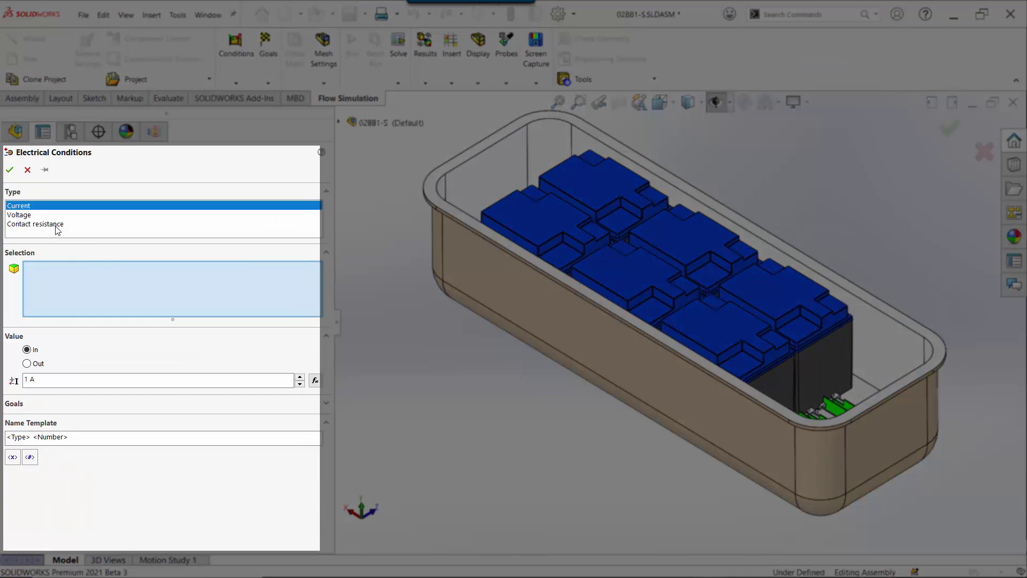
left_click(57, 223)
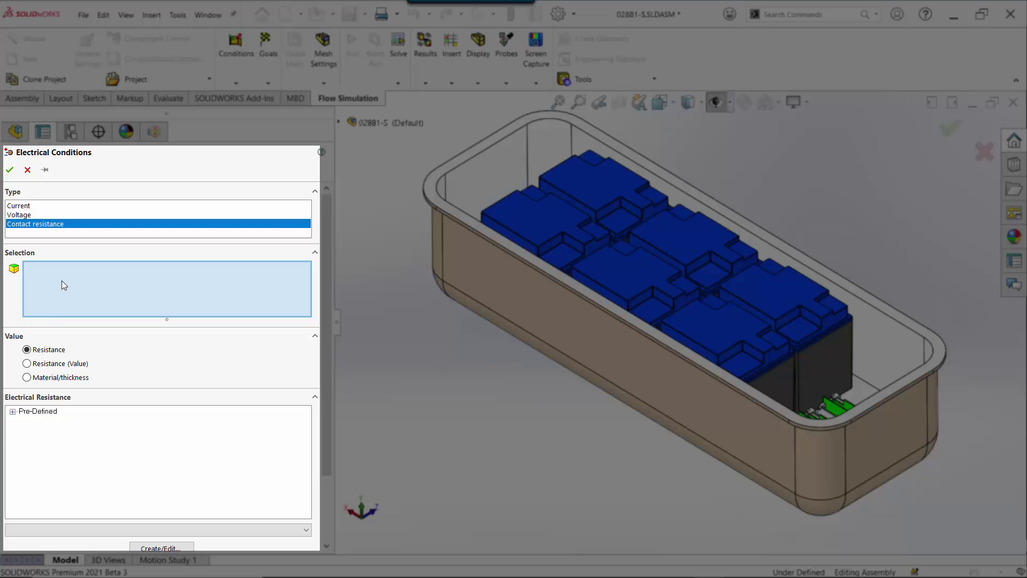
left_click(63, 365)
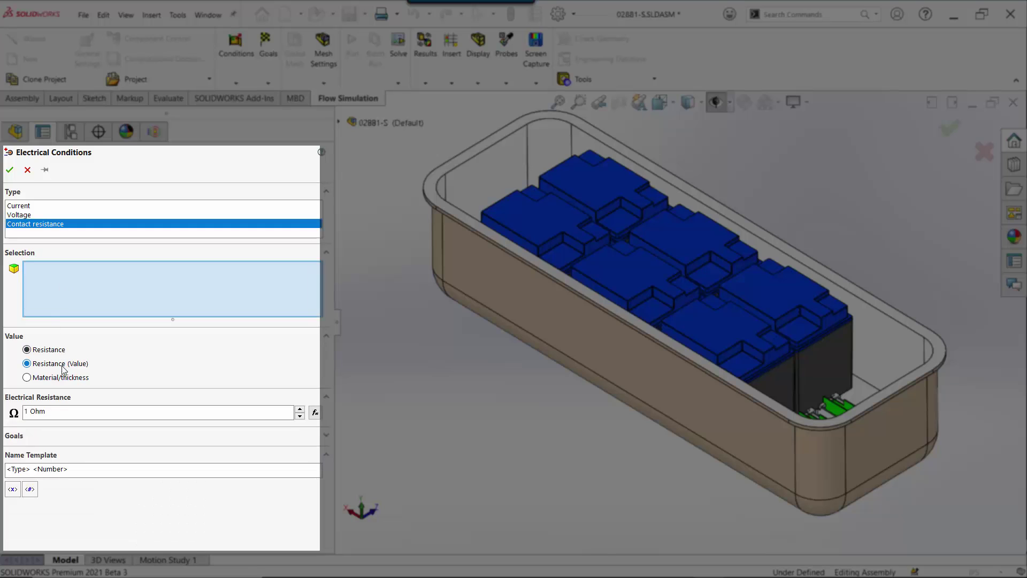
left_click(55, 416)
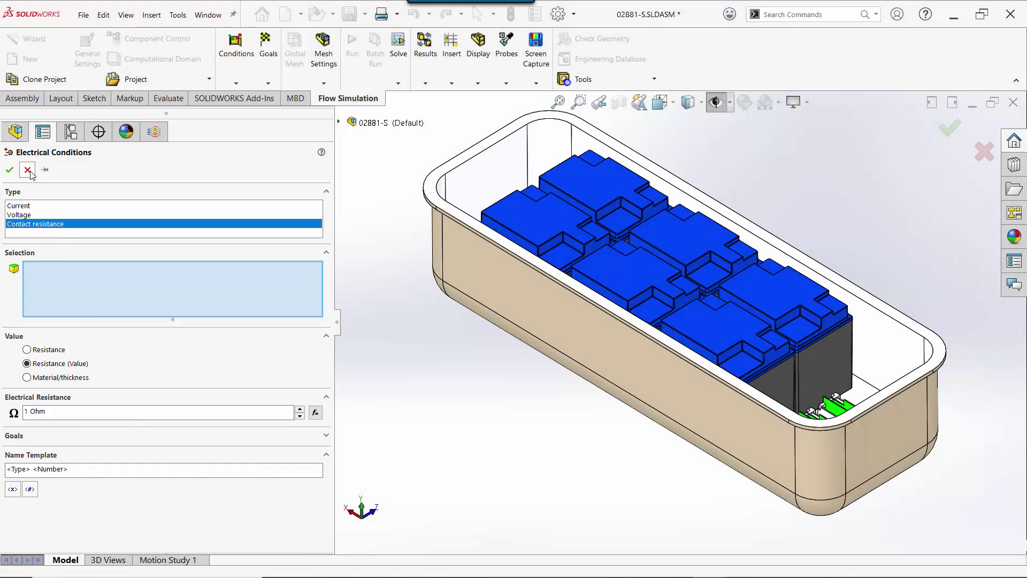
left_click(27, 170)
left_click(7, 258)
Show Surface Plot 1's 280.03–372.79 K solid temperatures, orbit to the cell tops, and move the Minimum label.
left_click(8, 270)
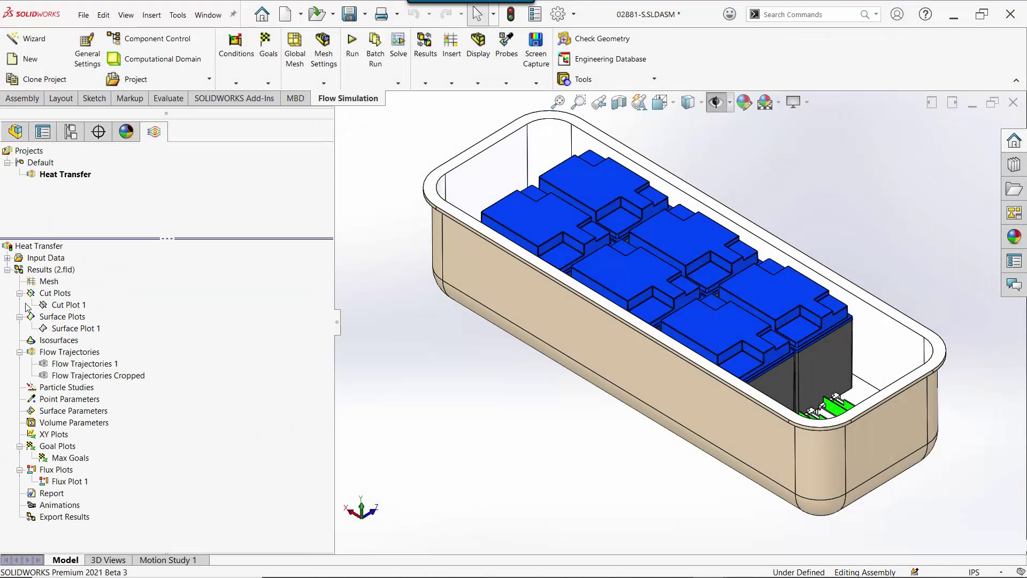
right_click(70, 332)
left_click(107, 350)
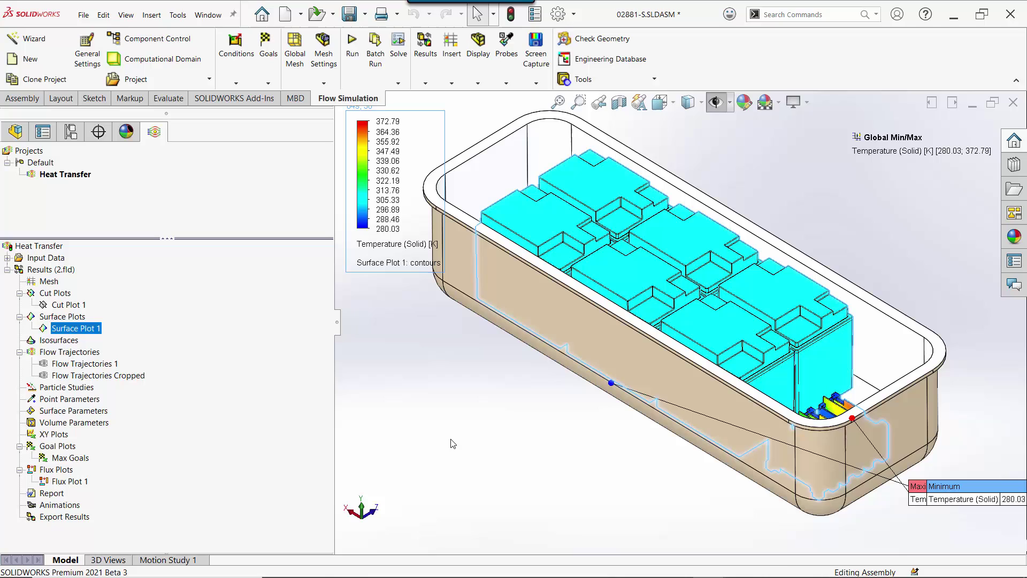
middle_click_drag(471, 434, 467, 499)
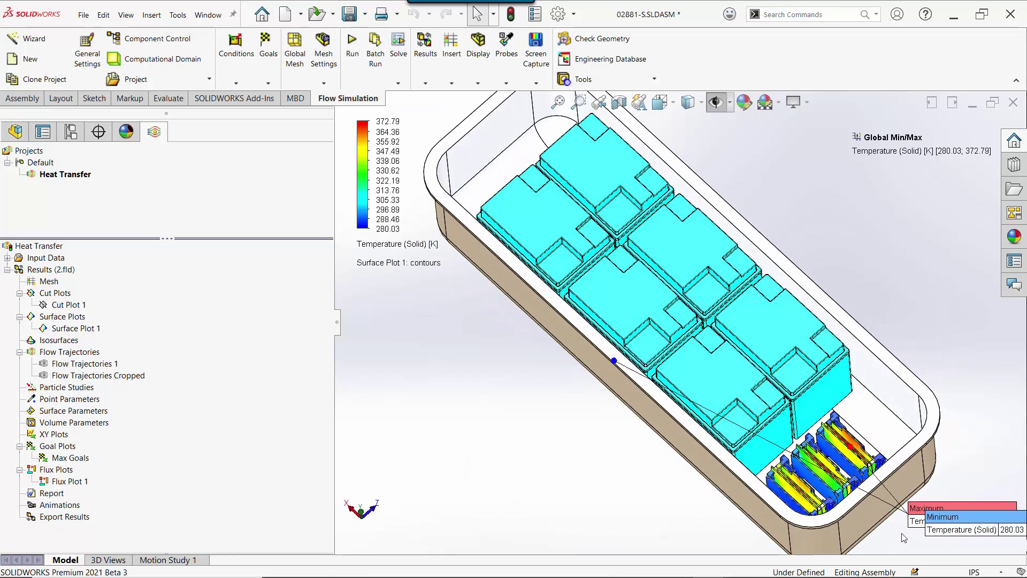
left_click_drag(944, 519, 488, 386)
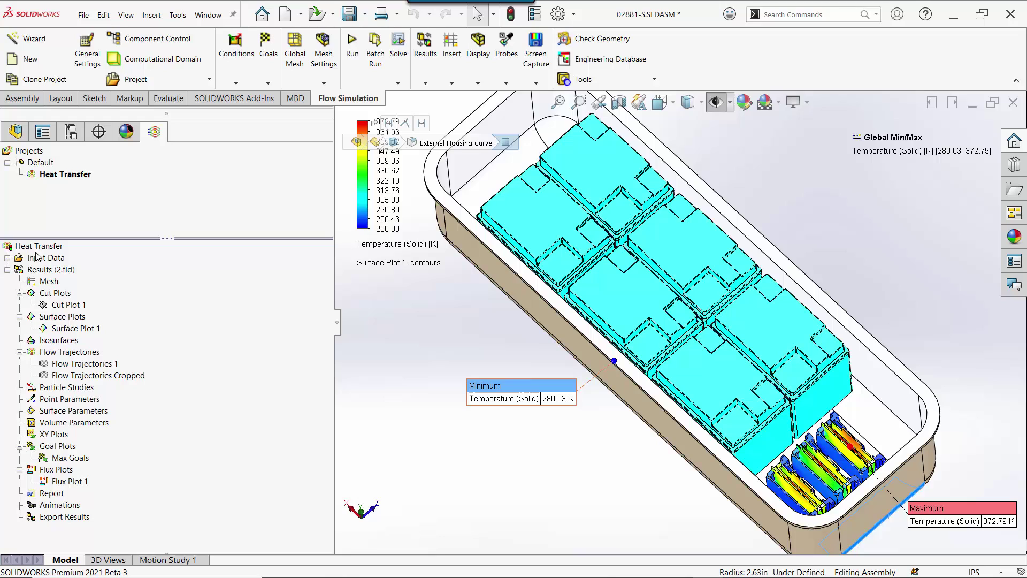
Open the Max Battery Temperature equation goal's expression from the Goals list.
left_click(8, 258)
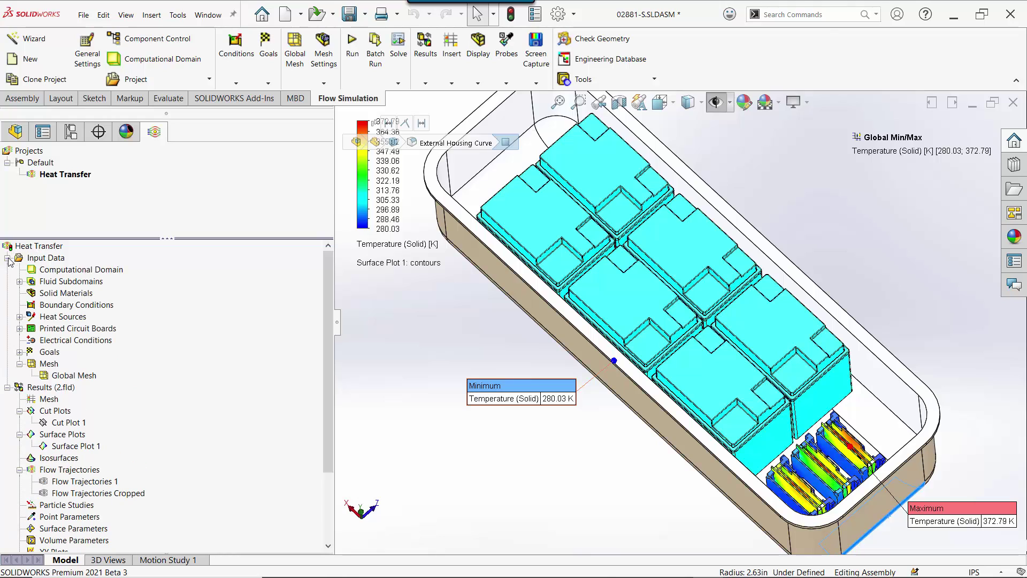
left_click(19, 352)
left_click_drag(330, 312, 328, 373)
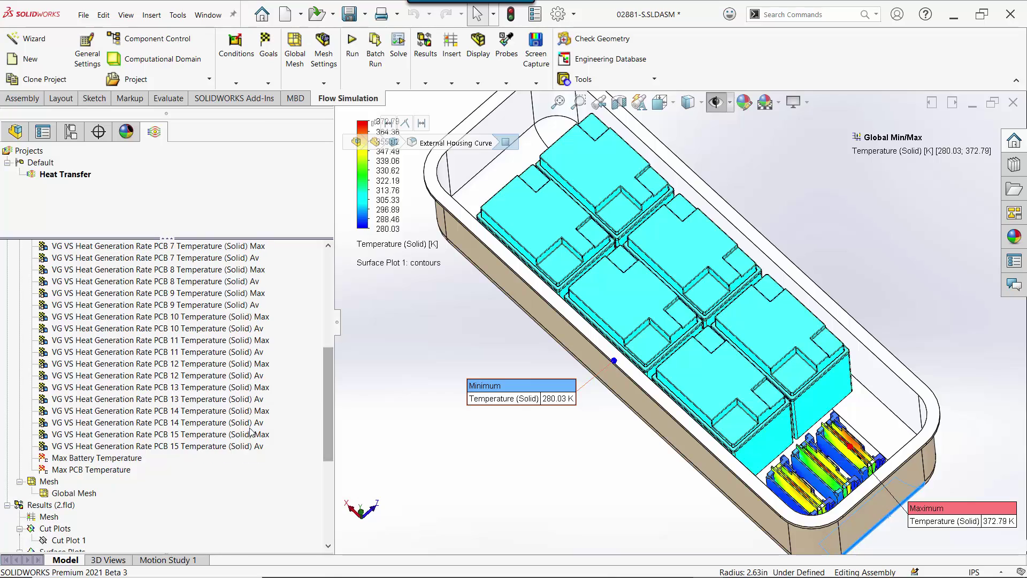
left_click(134, 459)
right_click(134, 458)
left_click(161, 465)
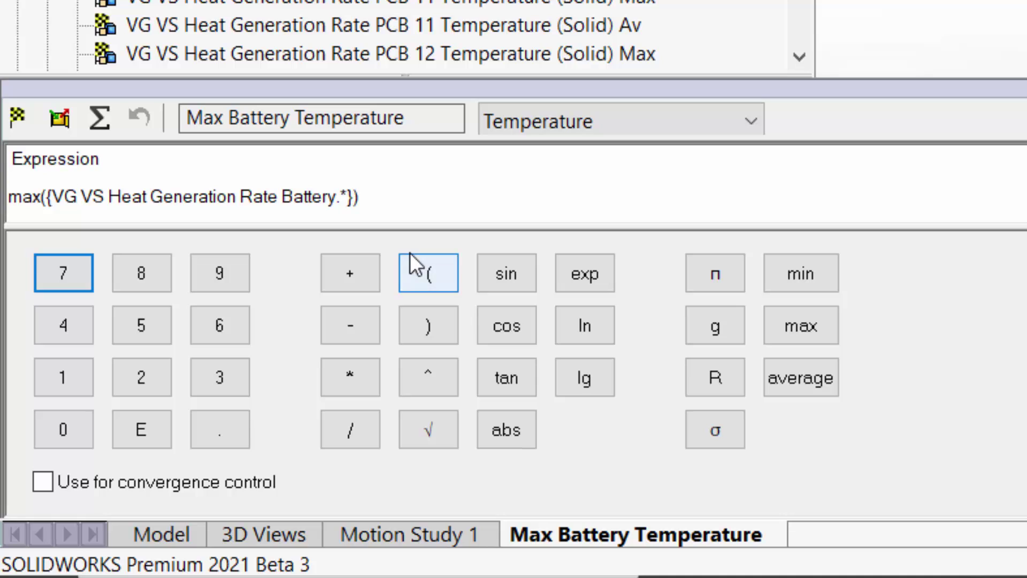
Append ';' and the PCB 11 Temperature (Solid) Av goal, escaping its parentheses with backslashes.
type(";")
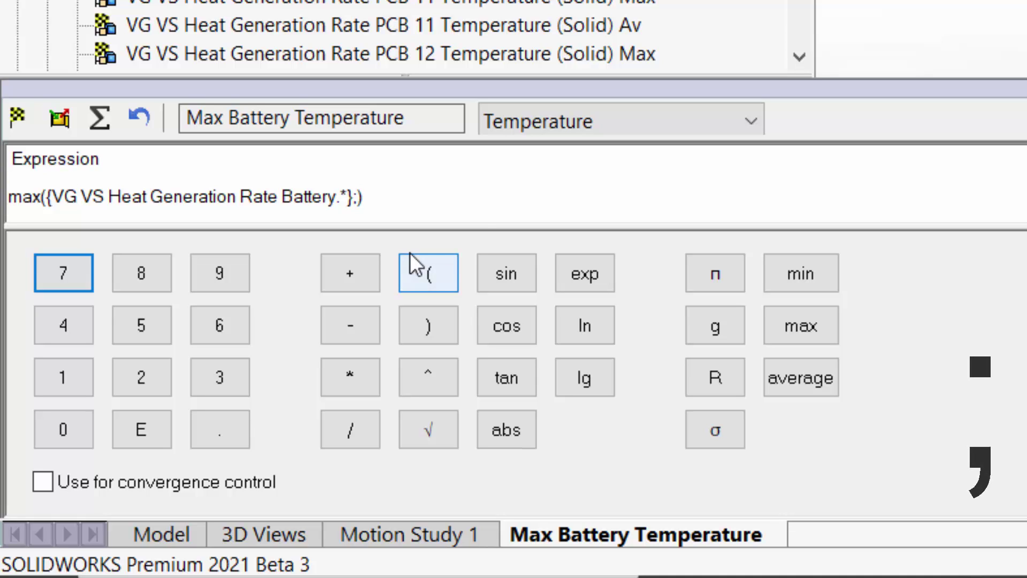
left_click(464, 33)
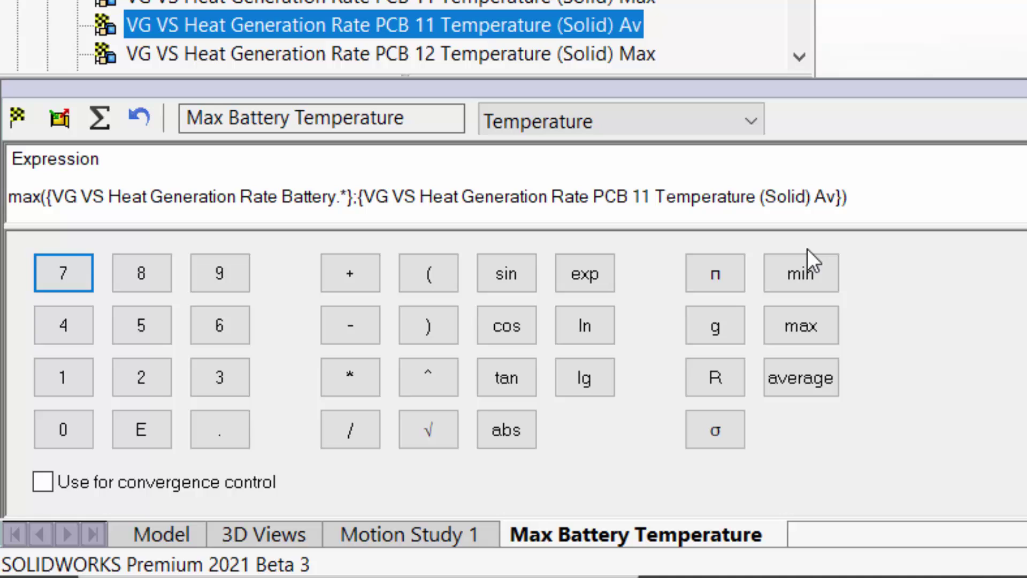
type("\\")
key("Right")
key("Right")
key("Right")
key("Right")
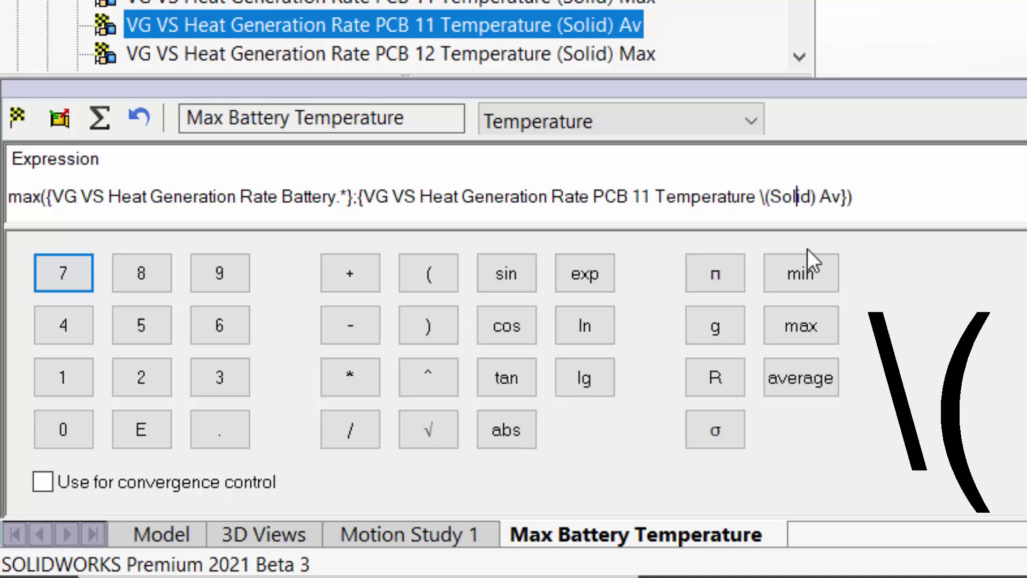
key("Right")
key("Right")
type("\\")
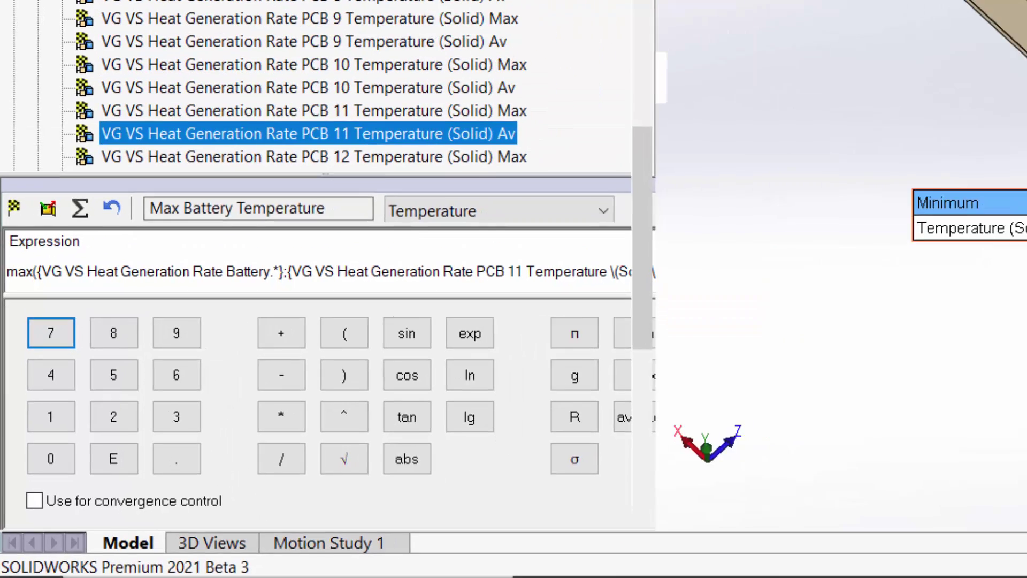
Confirm the equation goal, open the Max Goals plot, and cancel a legend maximum edit.
key("Return")
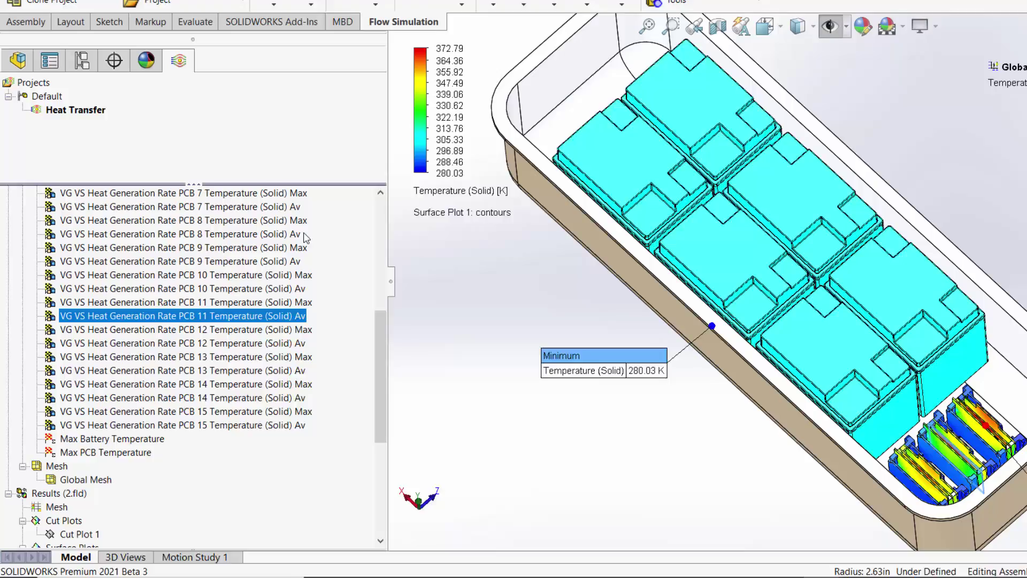
left_click_drag(332, 377, 275, 472)
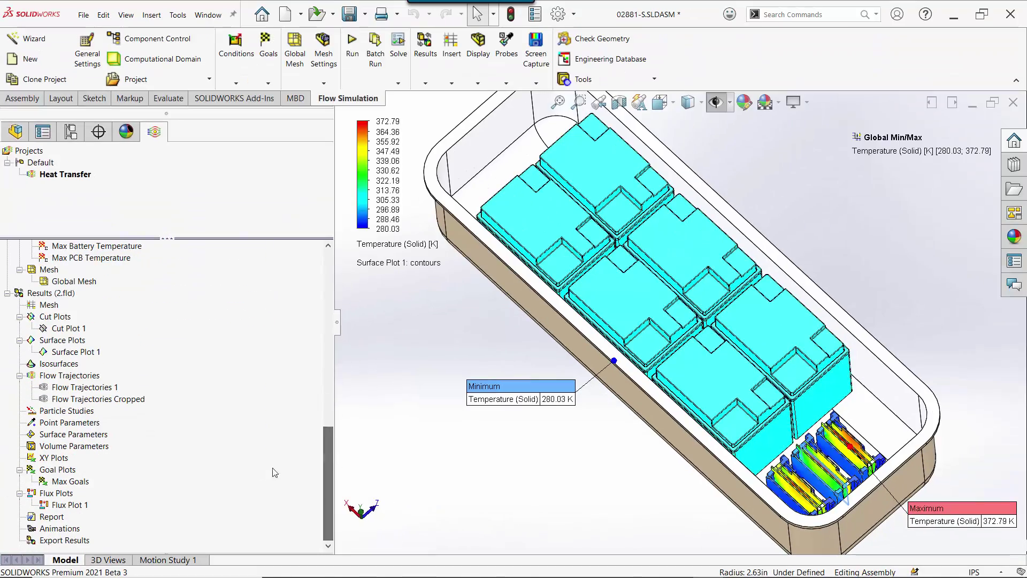
double_click(78, 483)
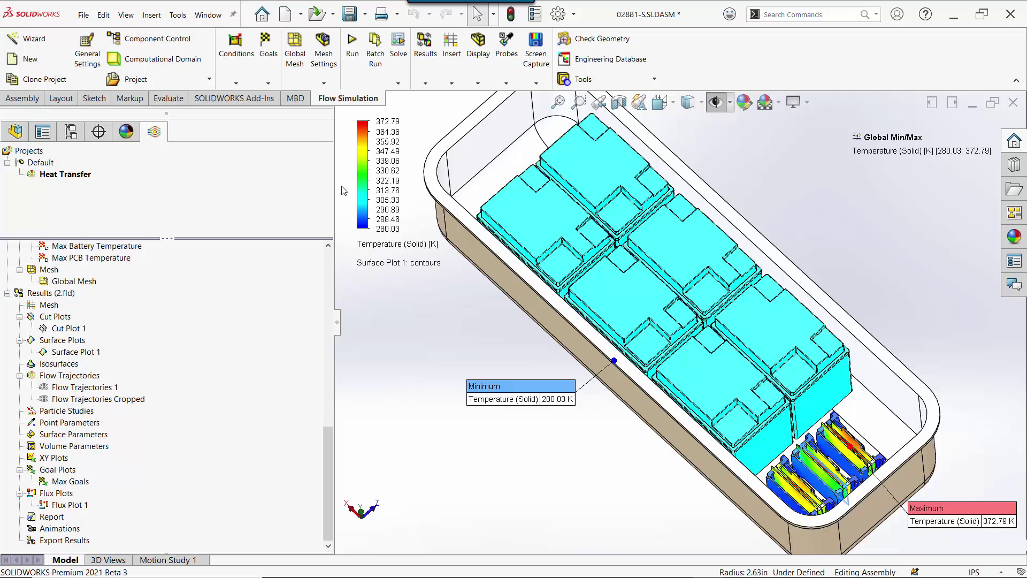
left_click(397, 122)
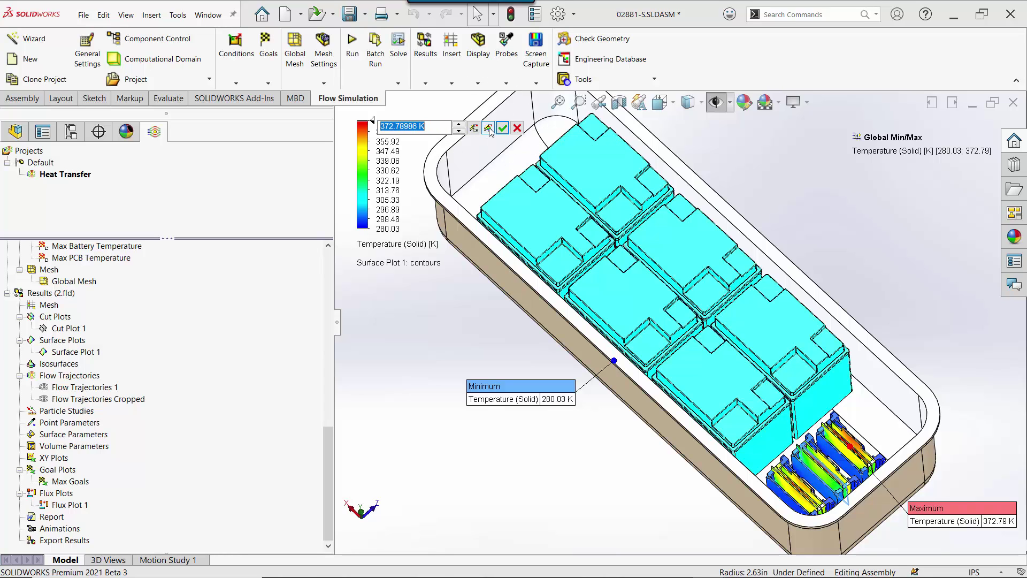
left_click(502, 128)
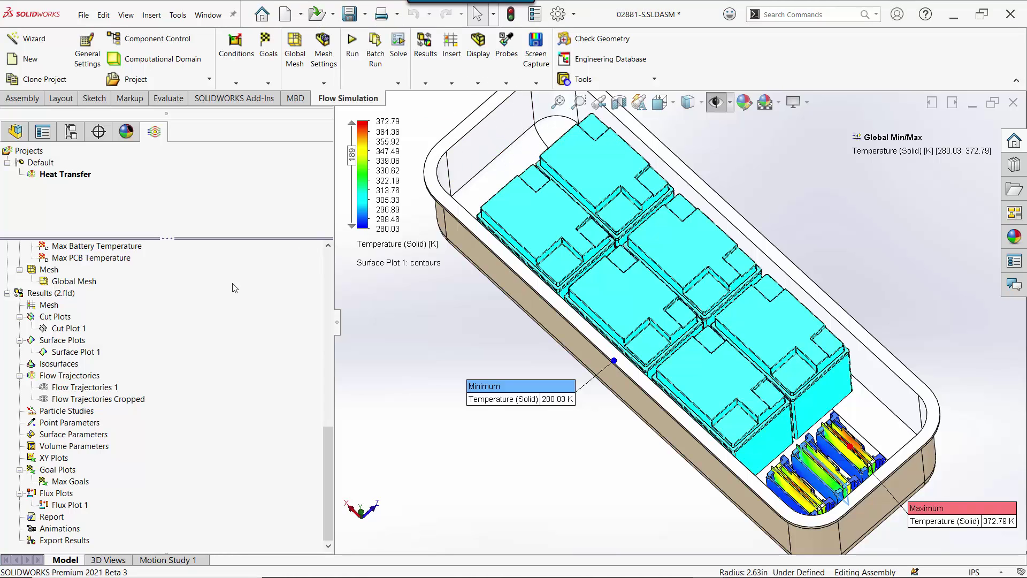
Crop Surface Plot 1 to X min -5027.21529 mil and reset the legend to the plot maximum.
right_click(97, 353)
left_click(102, 364)
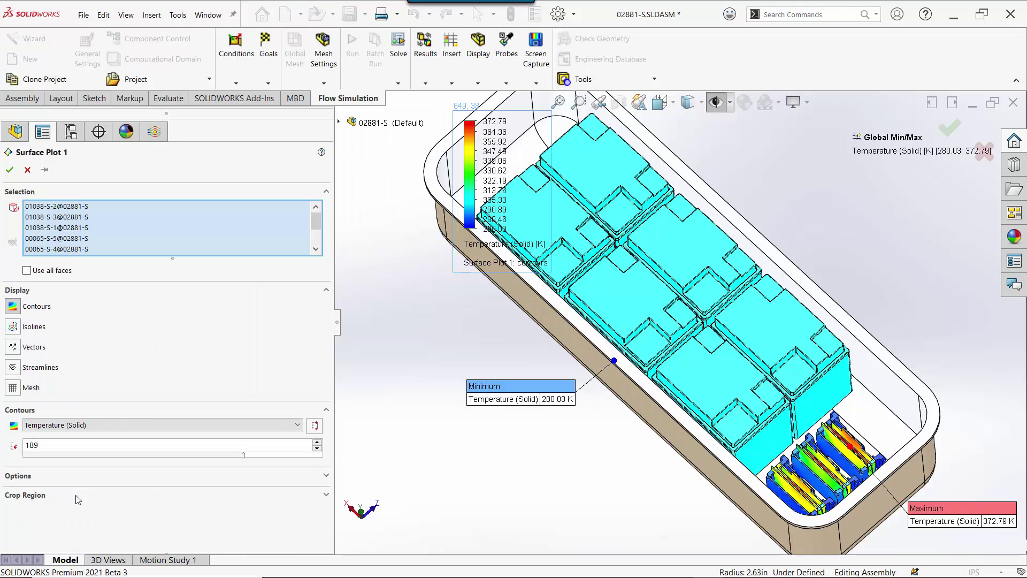
left_click(77, 499)
left_click_drag(913, 528, 746, 369)
left_click(9, 170)
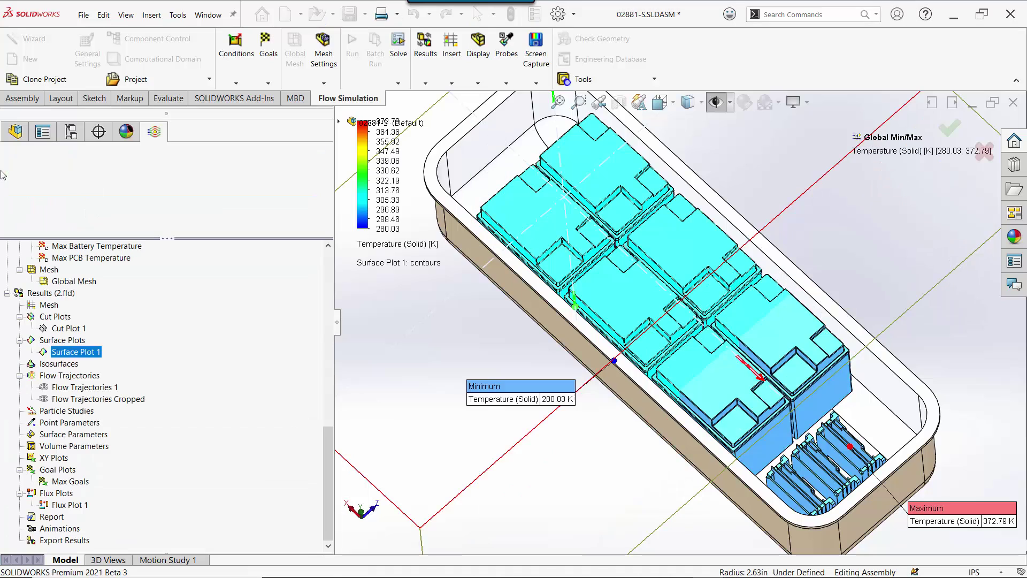
left_click(385, 121)
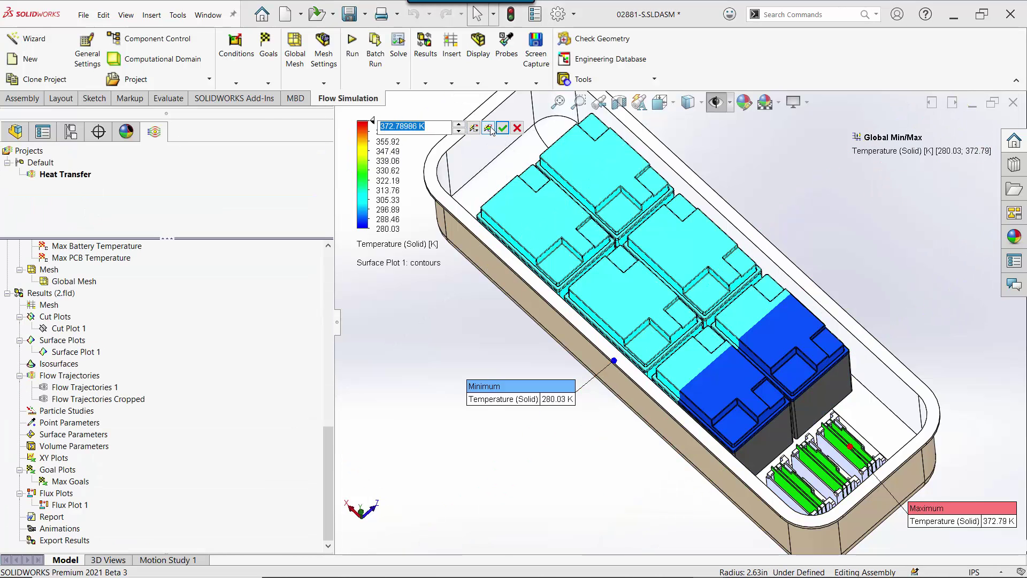
left_click(490, 130)
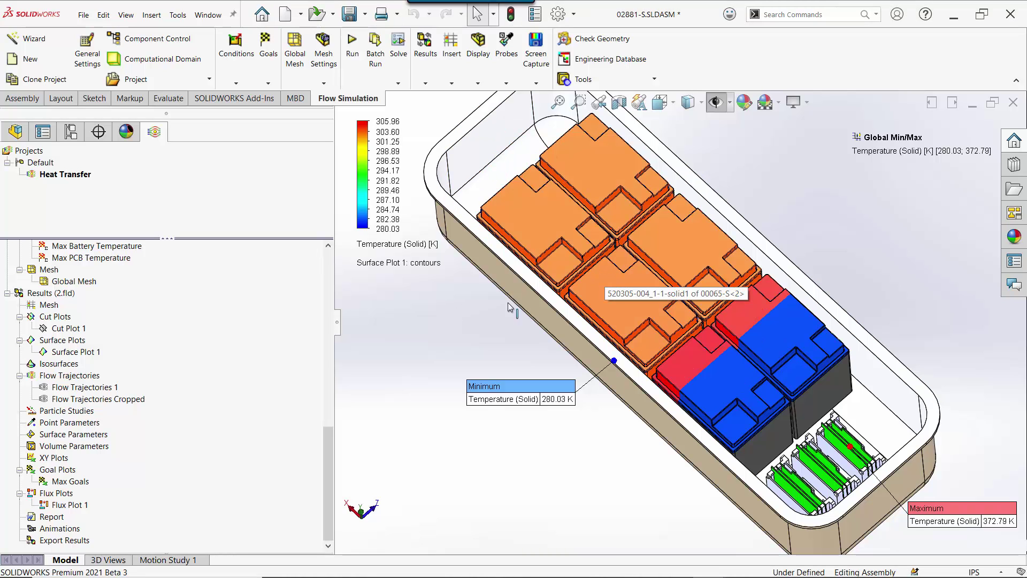
Hide Surface Plot 1 and bring up Cut Plot 1's options.
right_click(74, 357)
left_click(107, 380)
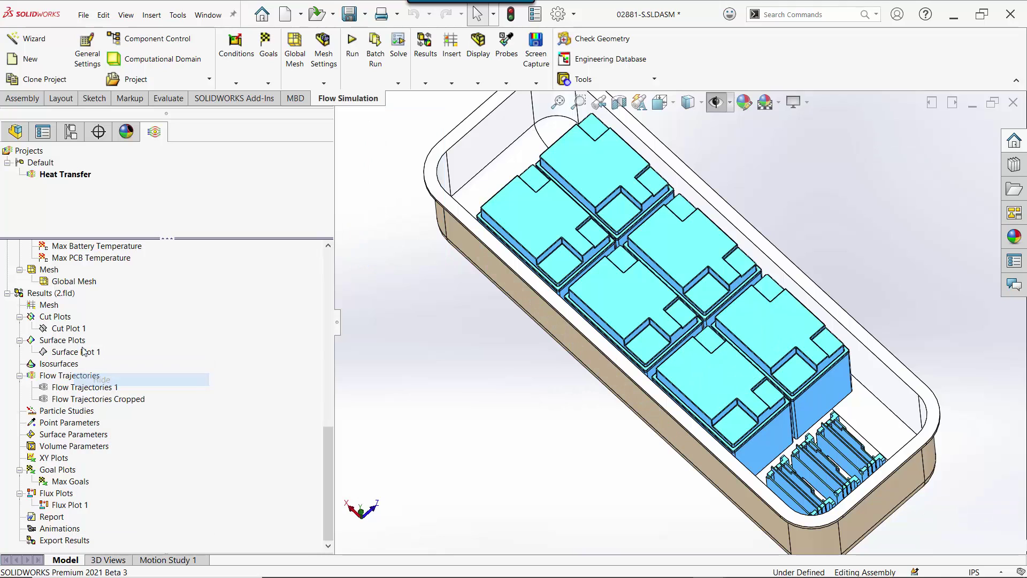
right_click(81, 330)
Show Cut Plot 1 on a tilted model view and expand Custom Visualization Parameters.
left_click(103, 355)
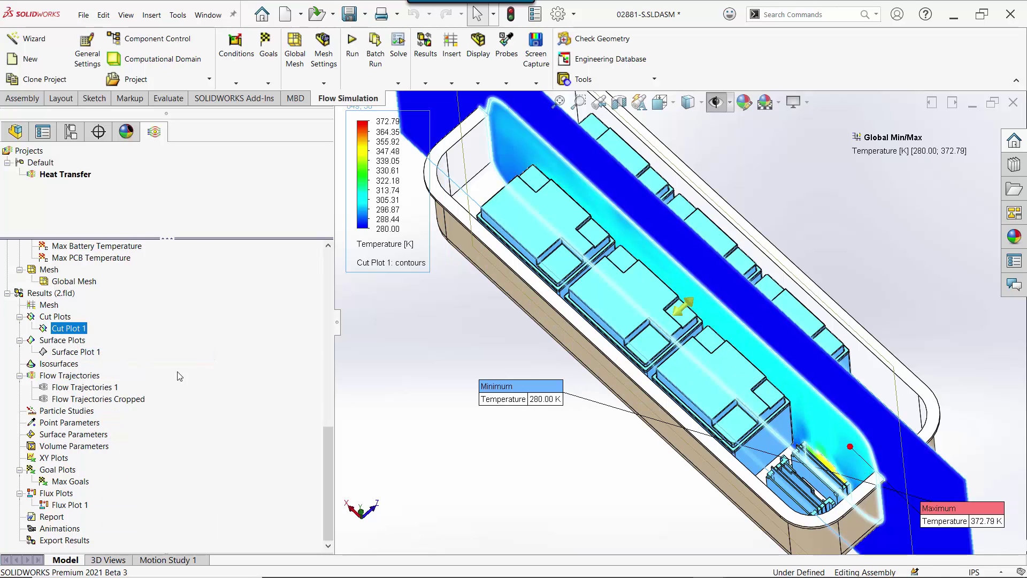
middle_click_drag(457, 461, 585, 235)
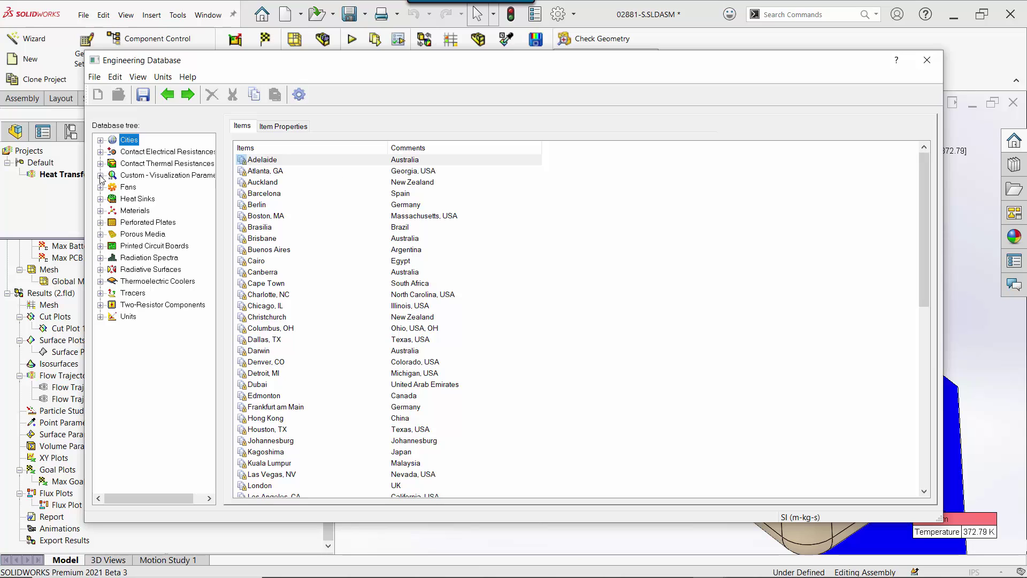
left_click(100, 176)
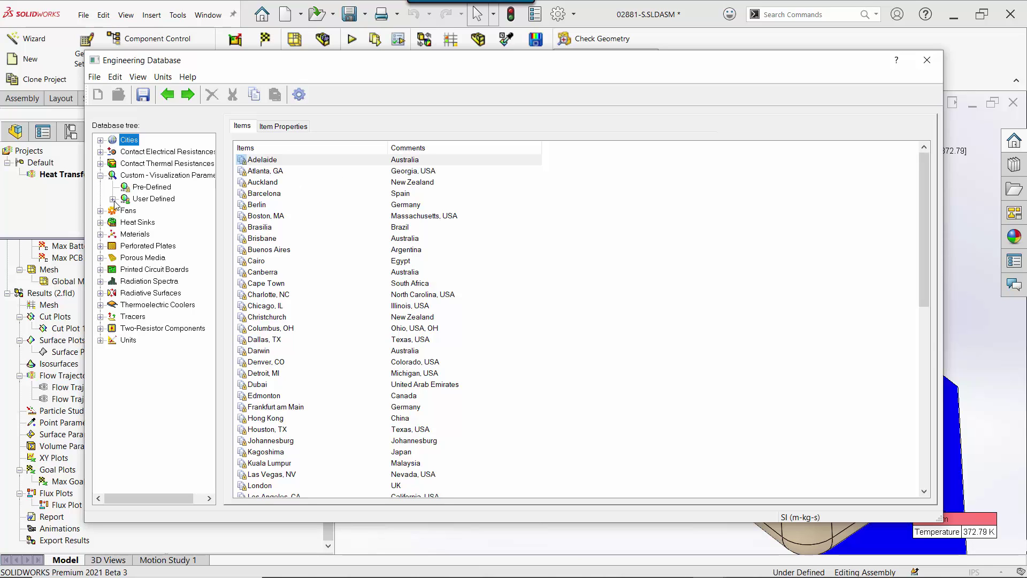
Review the User Defined y TRH and Temperature Dew Point formula (c)*(y TRH)/((b)-(y TRH)).
left_click(113, 199)
left_click(155, 200)
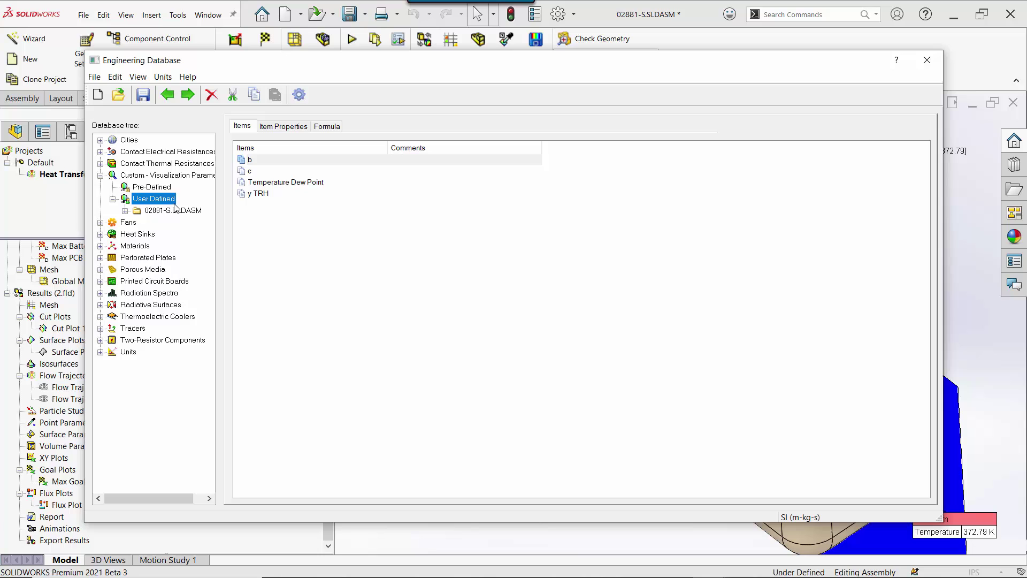
left_click(276, 173)
left_click(273, 195)
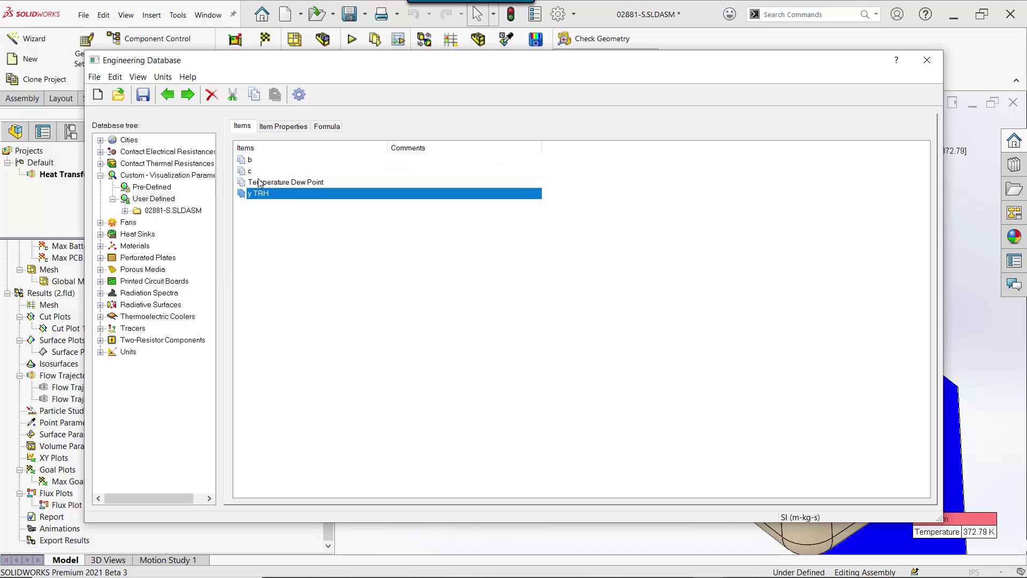
left_click(284, 127)
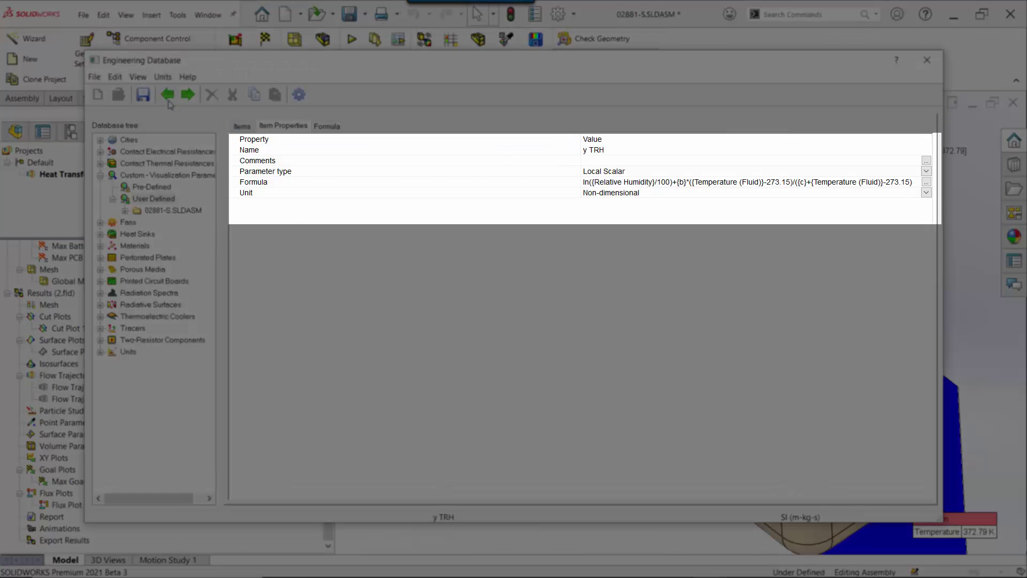
left_click(168, 99)
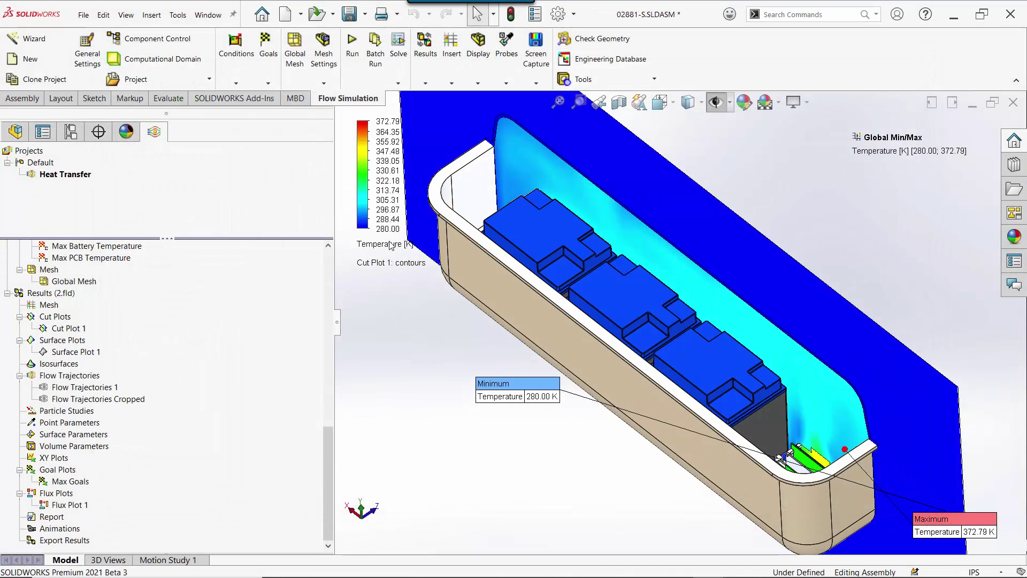
Add the Temperature Dew Point parameter to the cut plot's available parameter list.
double_click(391, 245)
left_click(392, 247)
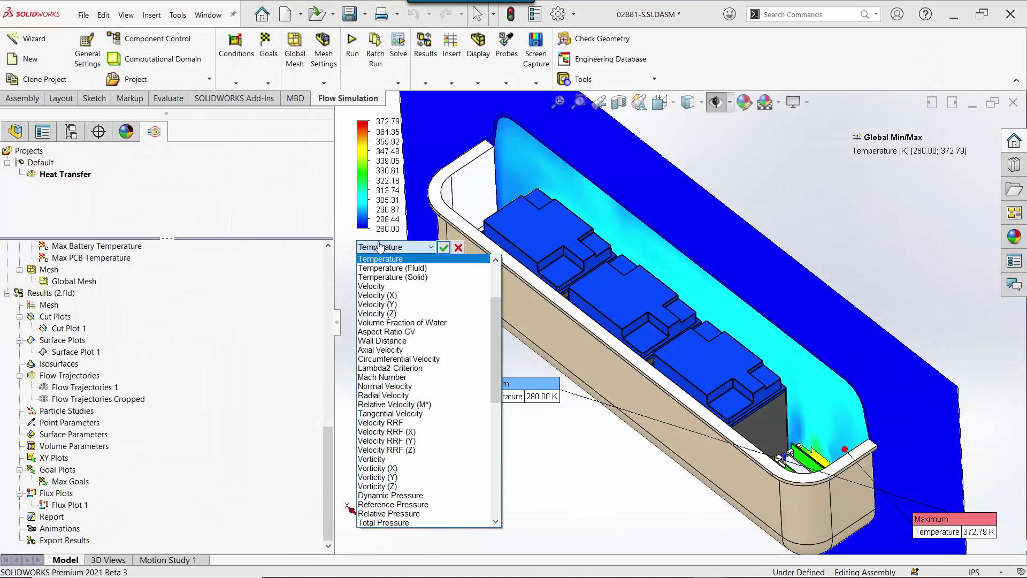
scroll(423, 374, "down", 10)
scroll(433, 436, "down", 2)
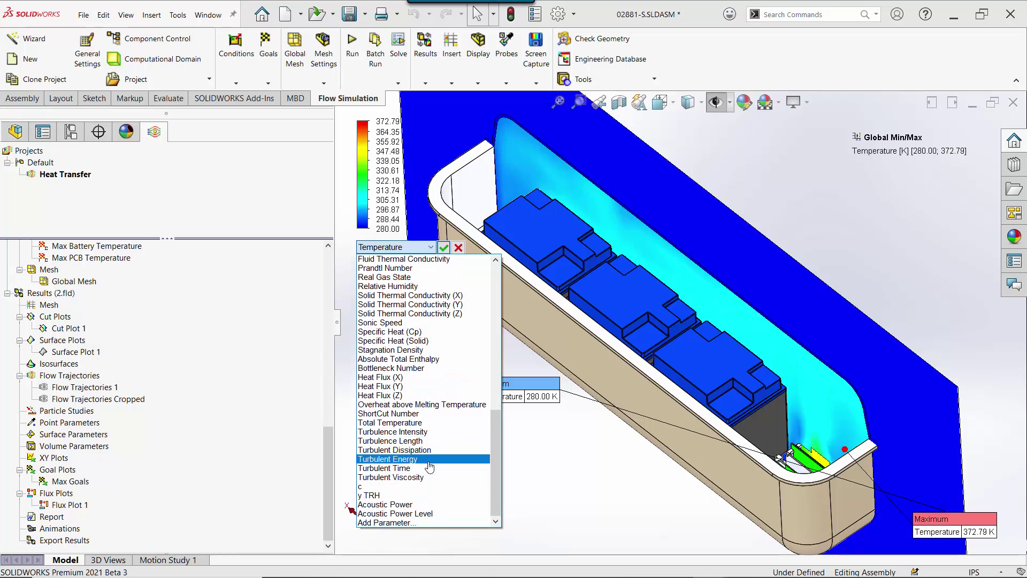
left_click(417, 497)
left_click(410, 522)
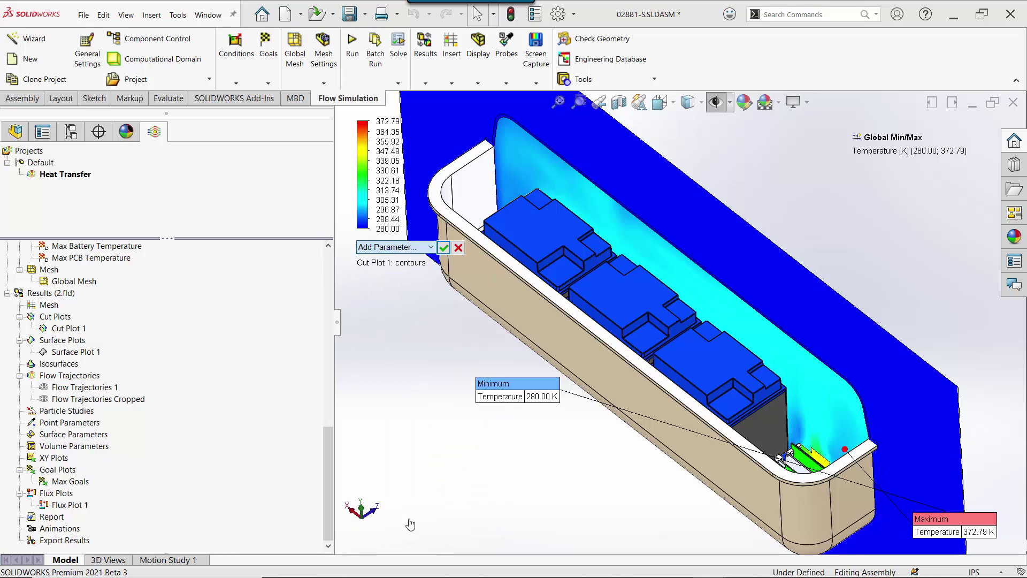
left_click_drag(643, 179, 644, 389)
left_click(396, 334)
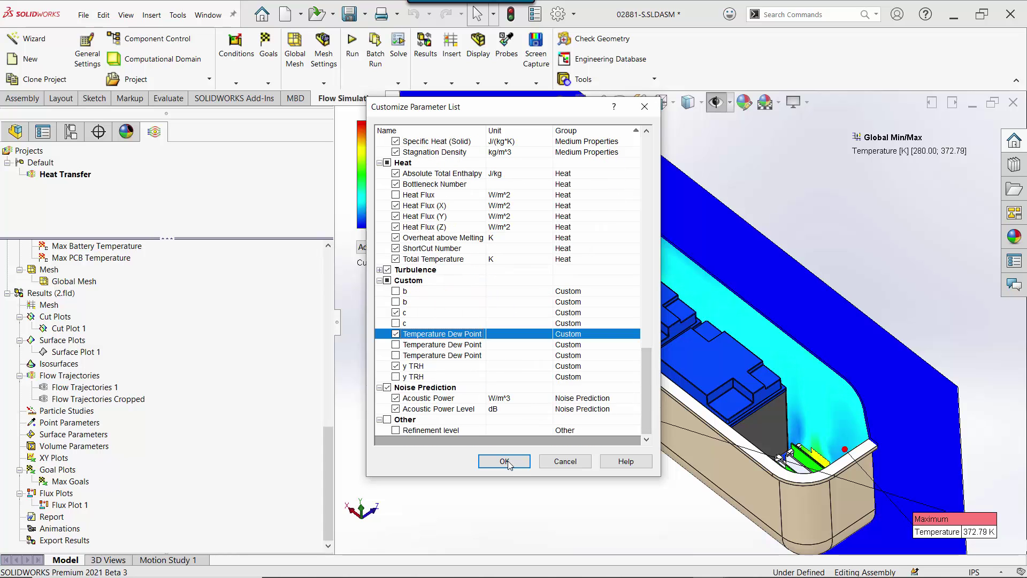
left_click(504, 461)
Switch Cut Plot 1 to Temperature Dew Point, showing -2.0461665 to -0.6490015.
left_click(398, 249)
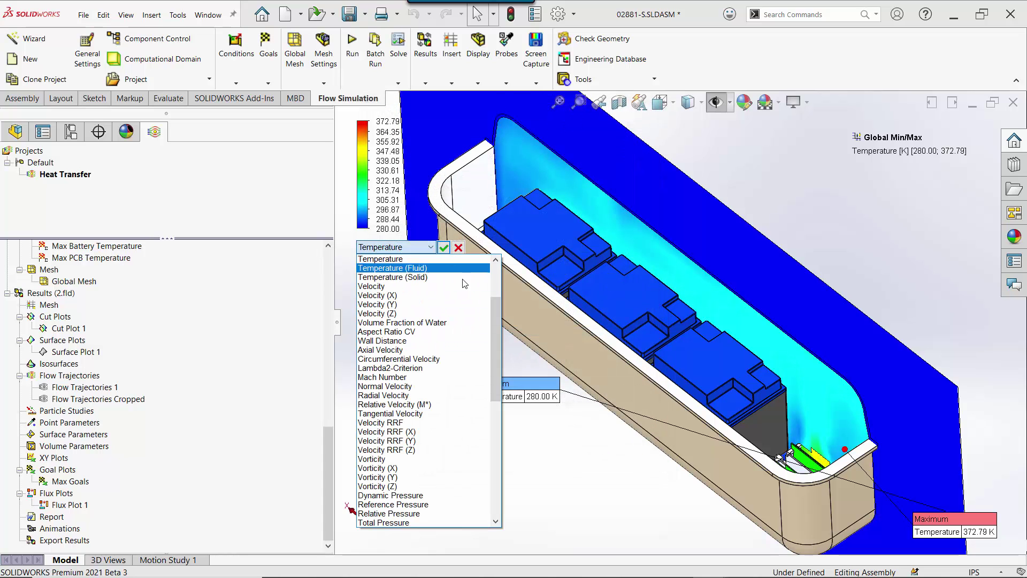
scroll(428, 375, "down", 10)
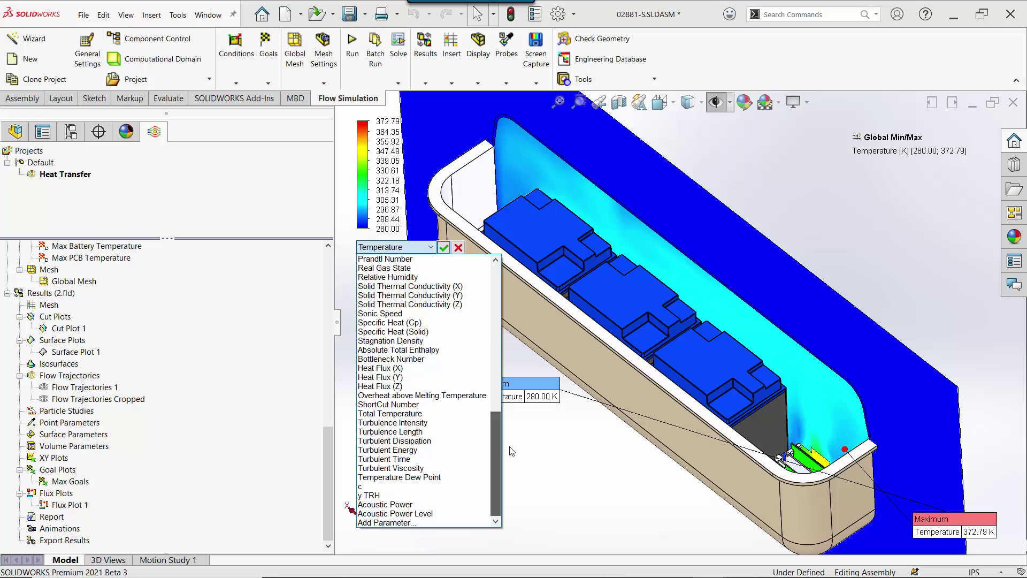
left_click(471, 477)
left_click(444, 247)
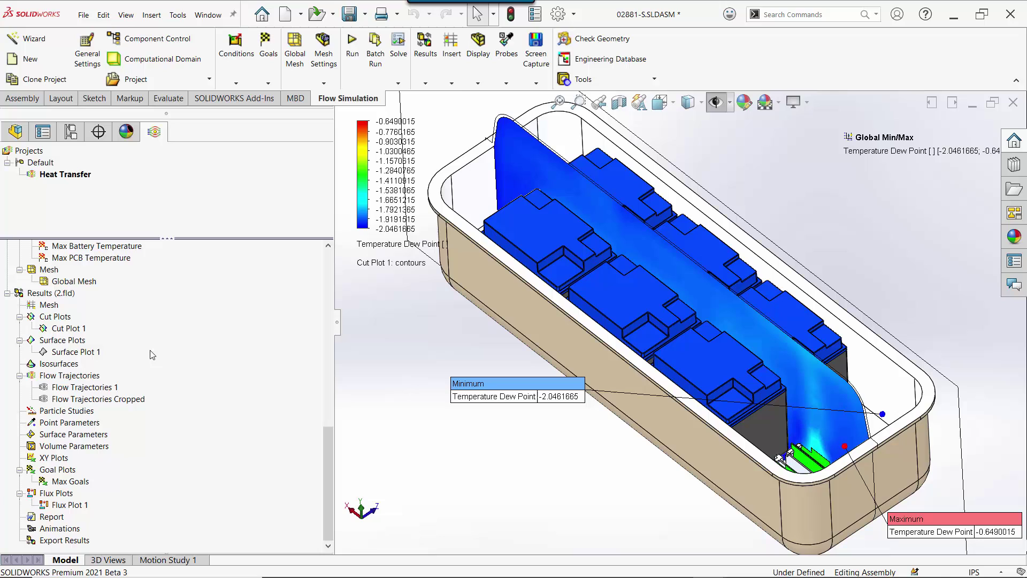
Hide Cut Plot 1 and inspect individual battery heat flows in Flux Plot 1's definition.
right_click(71, 329)
left_click(92, 353)
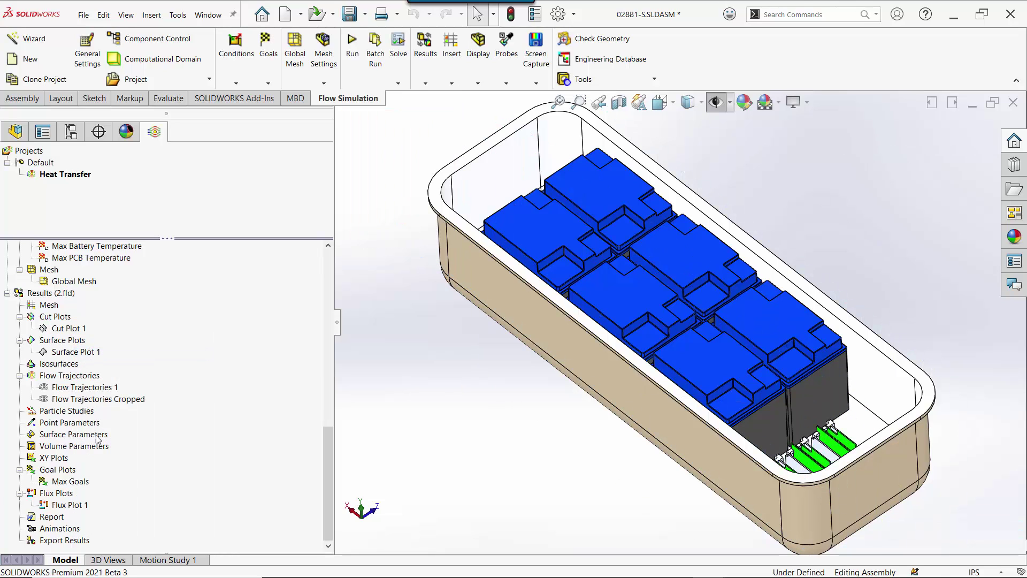
right_click(78, 509)
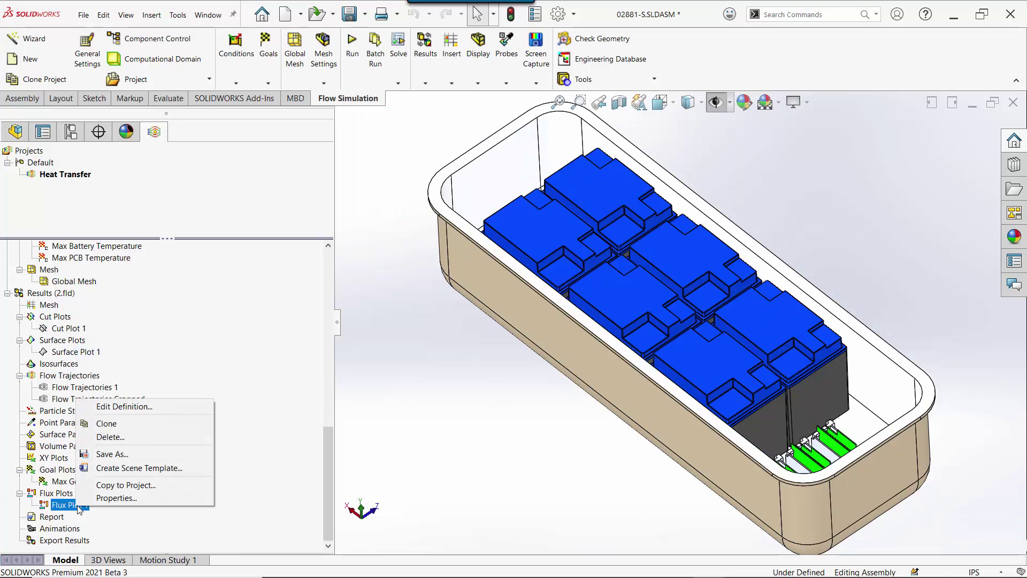
left_click(165, 411)
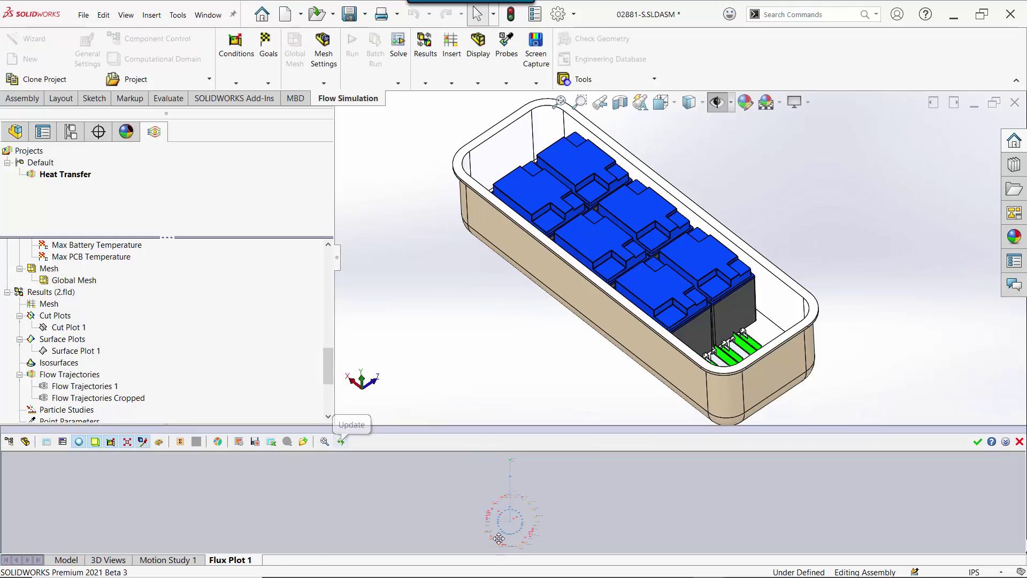
scroll(518, 512, "up", 10)
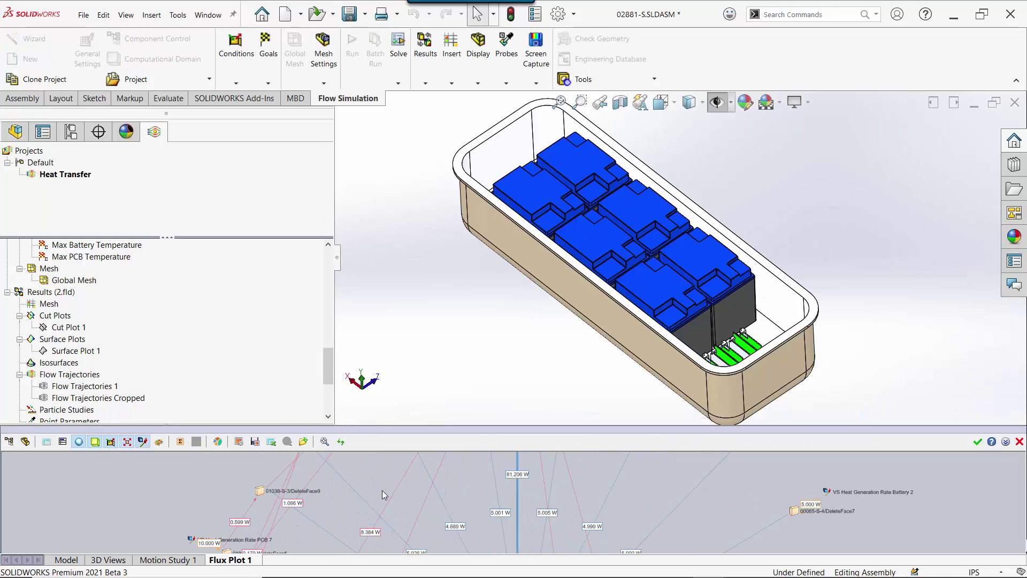
scroll(565, 467, "down", 3)
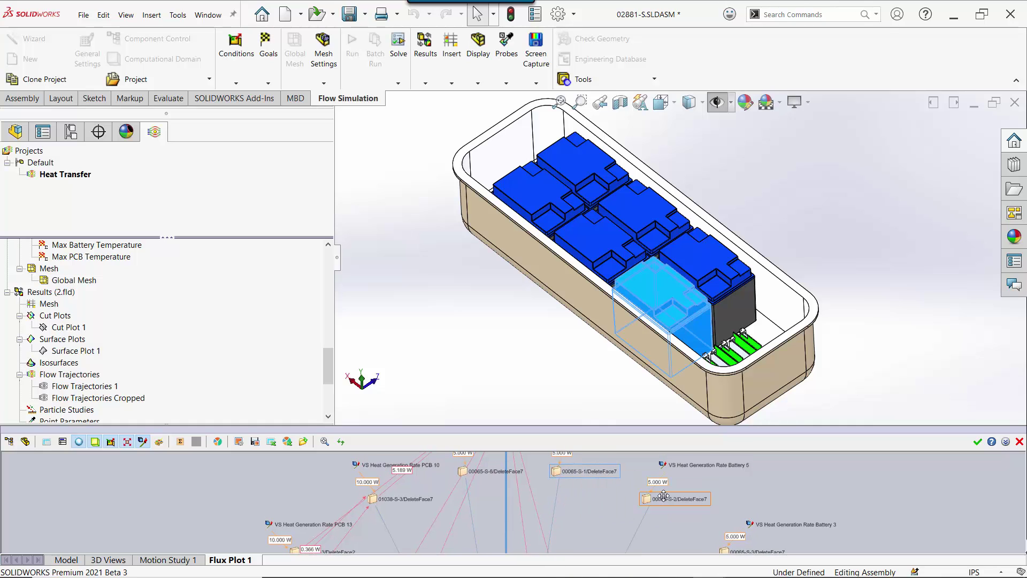
left_click(574, 467)
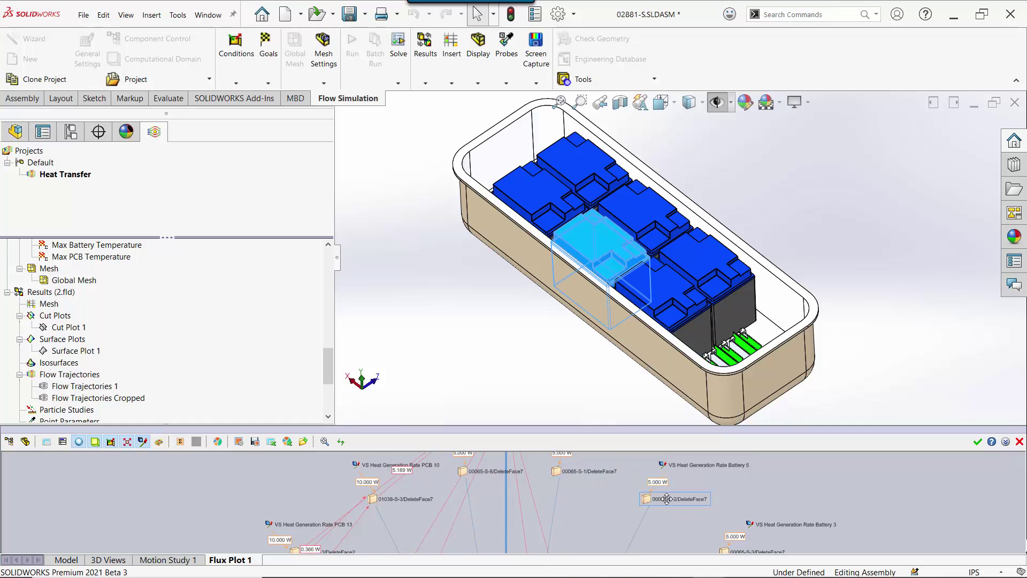
left_click(459, 470)
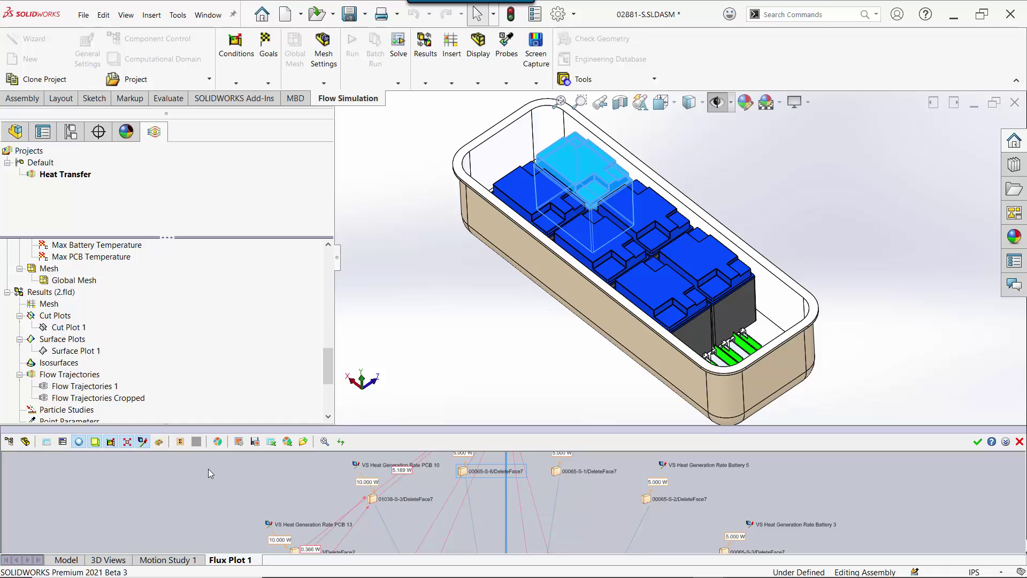
Group all Flux Plot 1 items into Solids, Fluids and Computational Domain totals and accept.
left_click(180, 447)
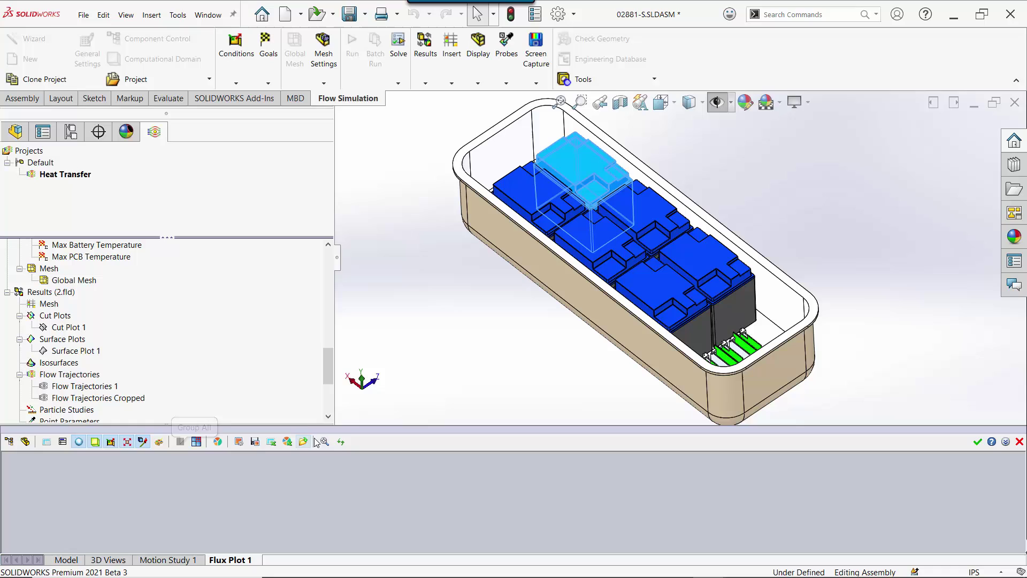
left_click(342, 441)
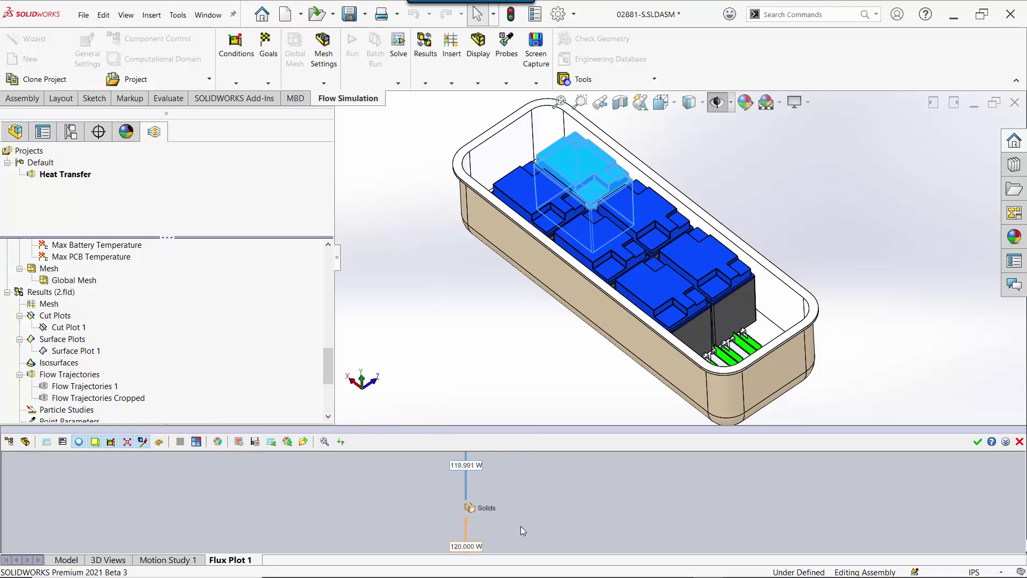
scroll(521, 481, "up", 3)
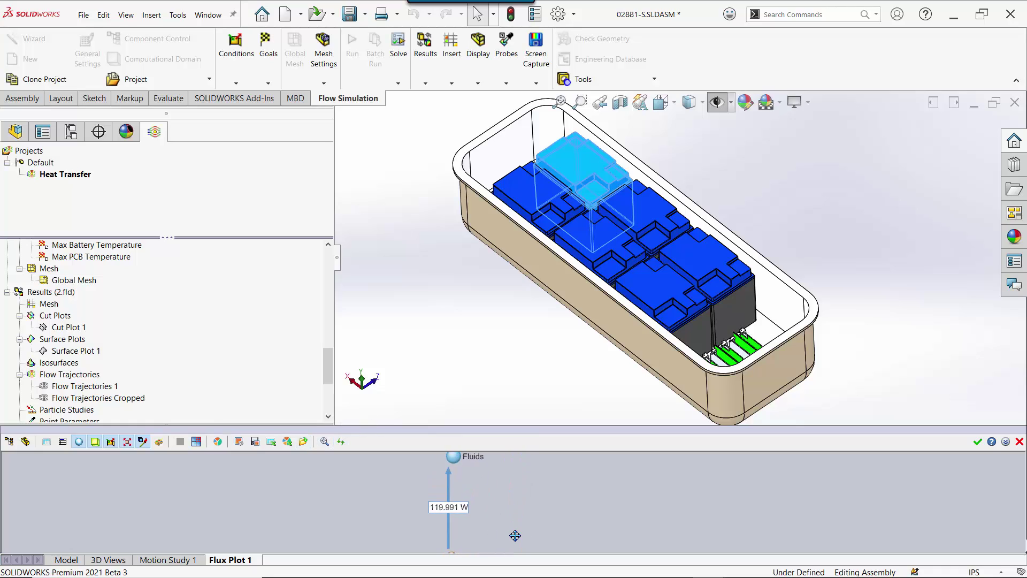
left_click_drag(522, 492, 524, 541)
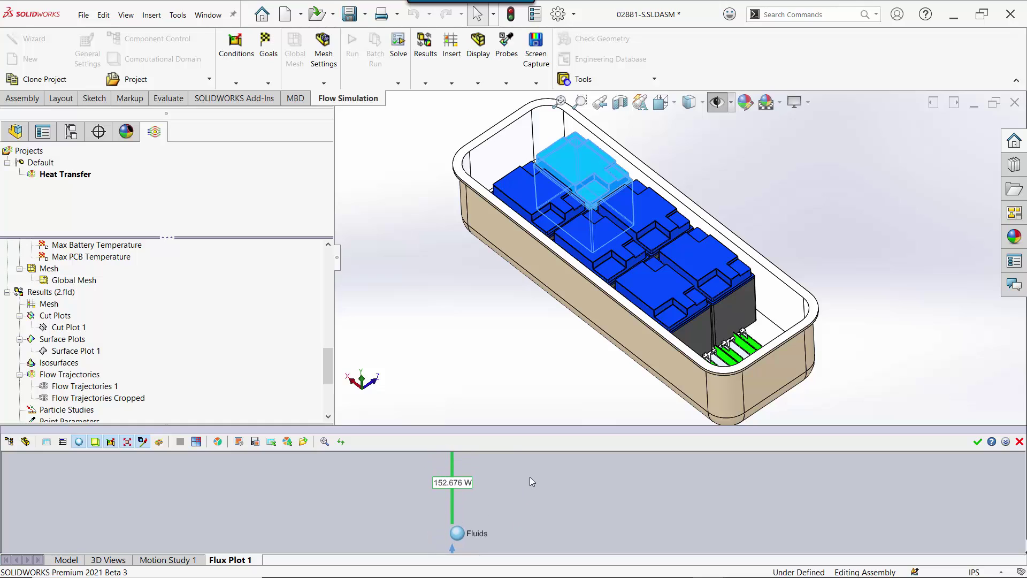
left_click_drag(530, 477, 529, 522)
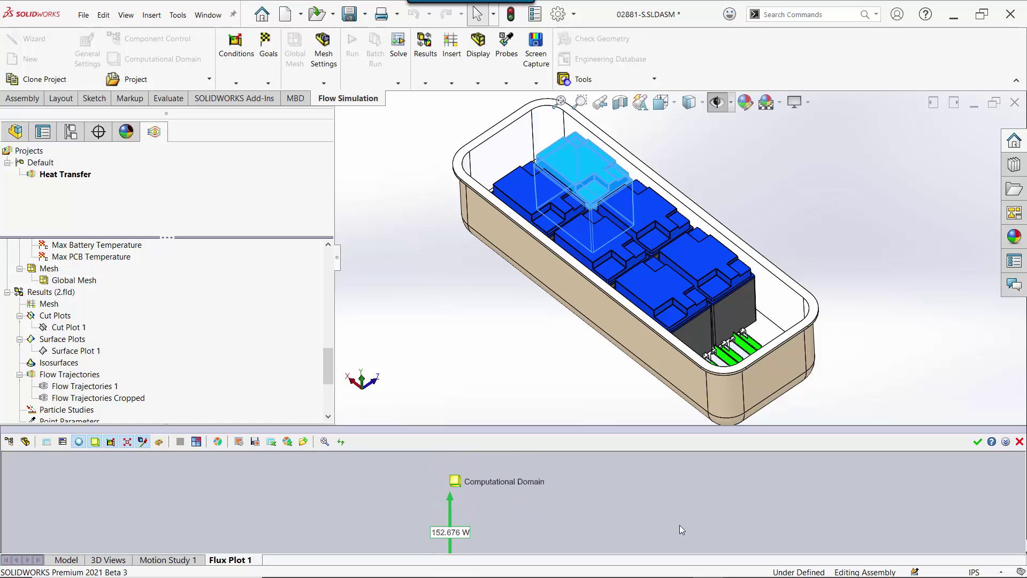
left_click(976, 442)
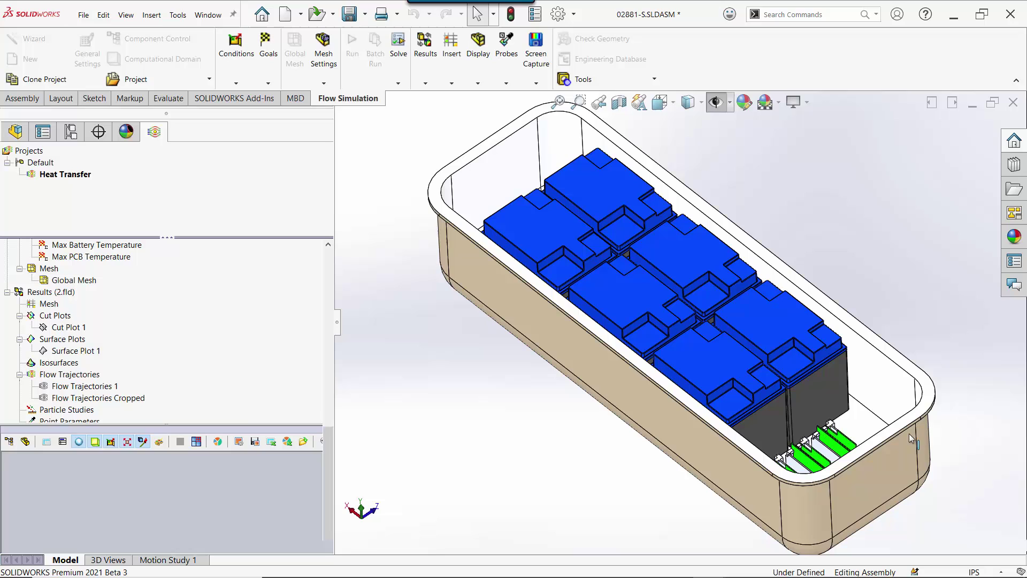
Show Flow Trajectories 1 and play its 280.00–372.77 K temperature arrow animation.
right_click(95, 392)
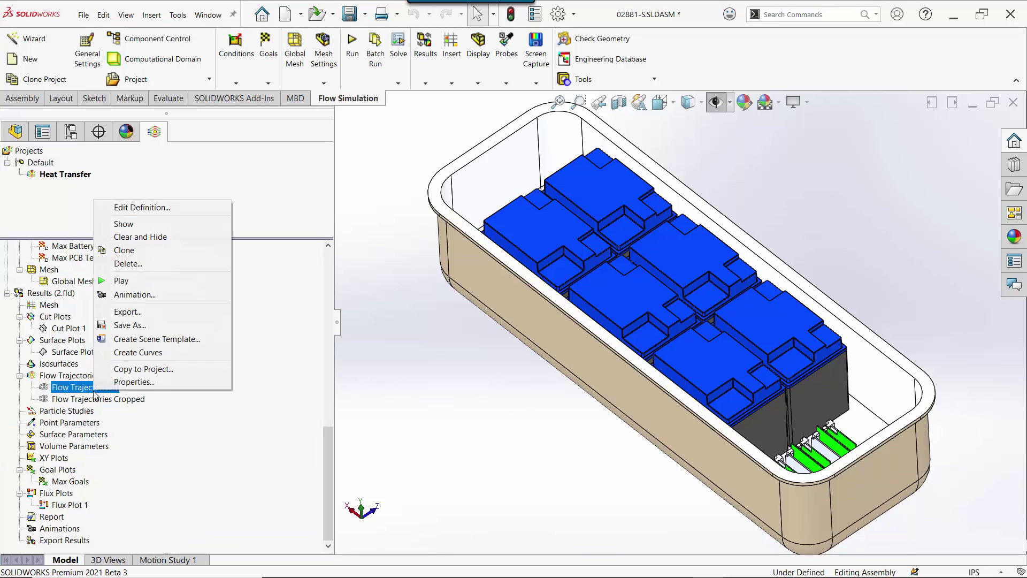
left_click(184, 224)
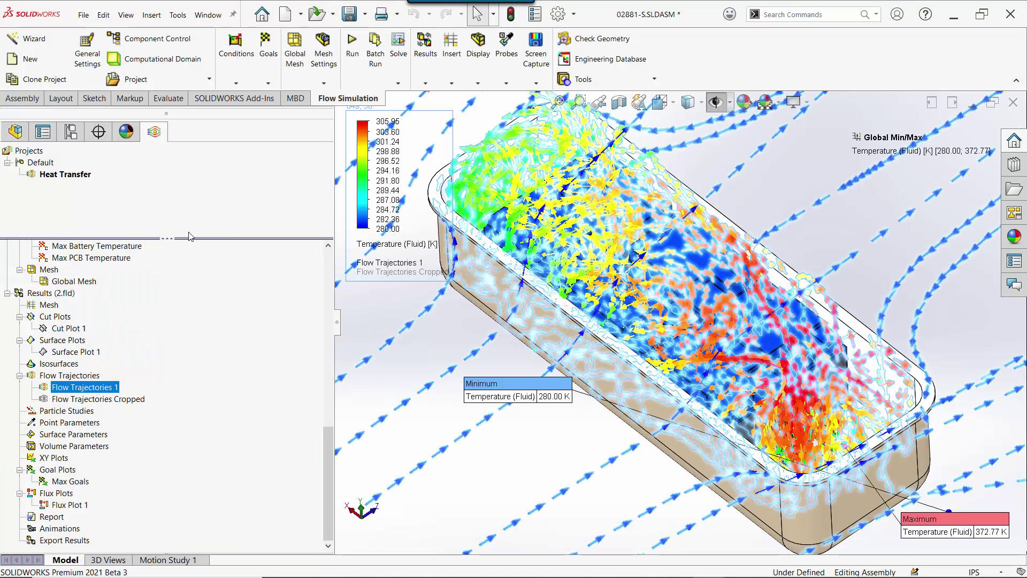
left_click(384, 351)
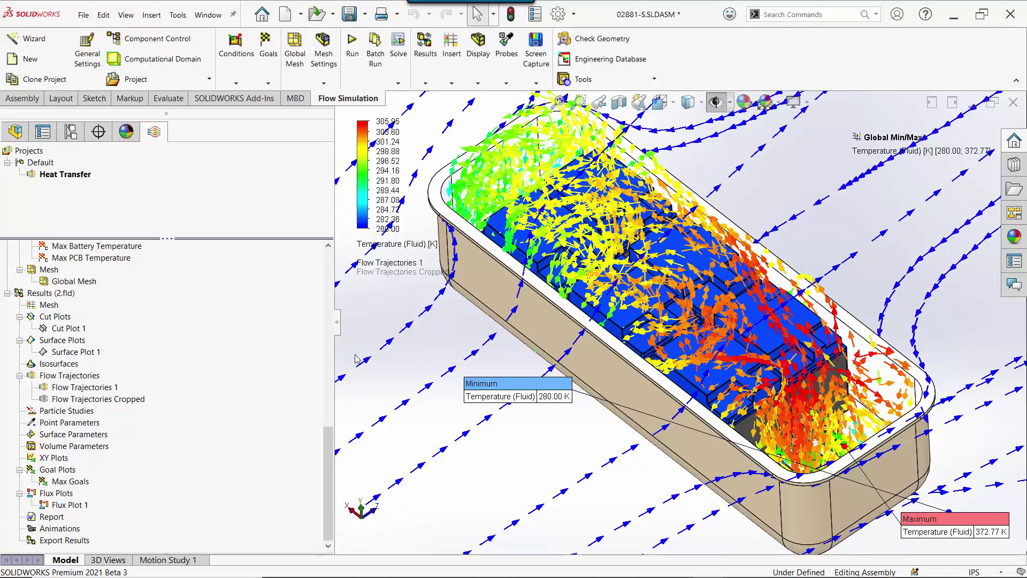
right_click(120, 385)
left_click(147, 465)
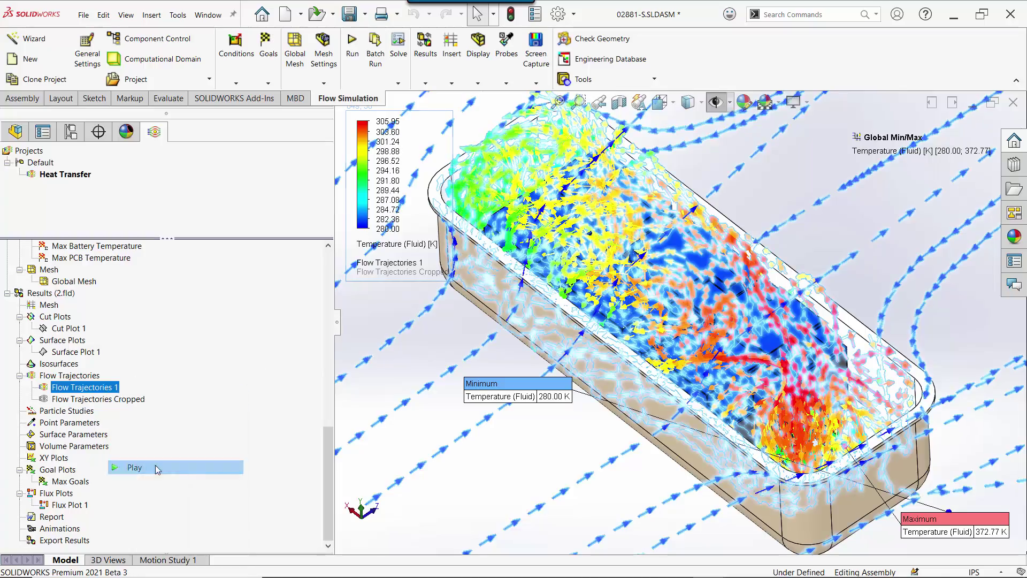
left_click(370, 368)
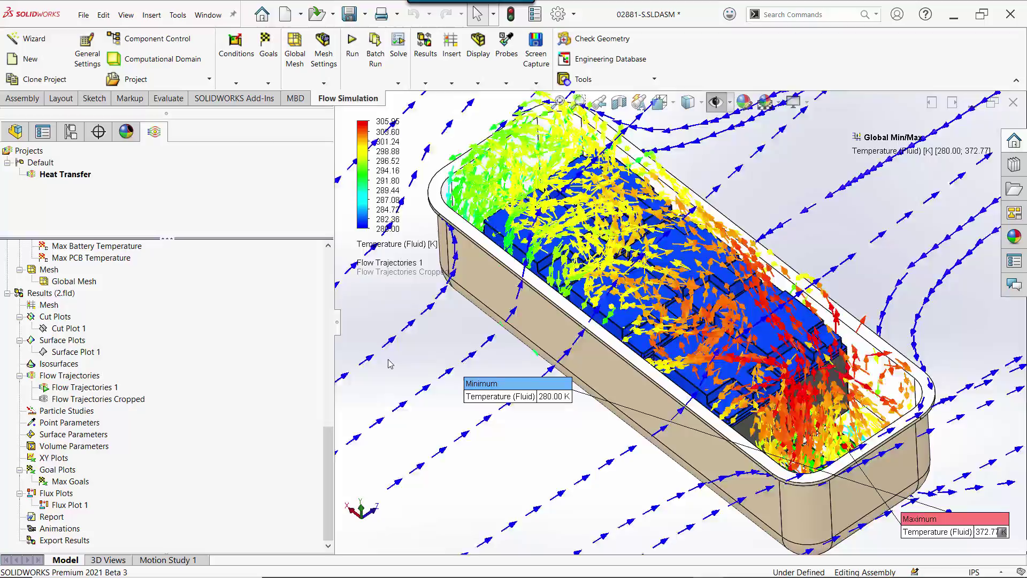